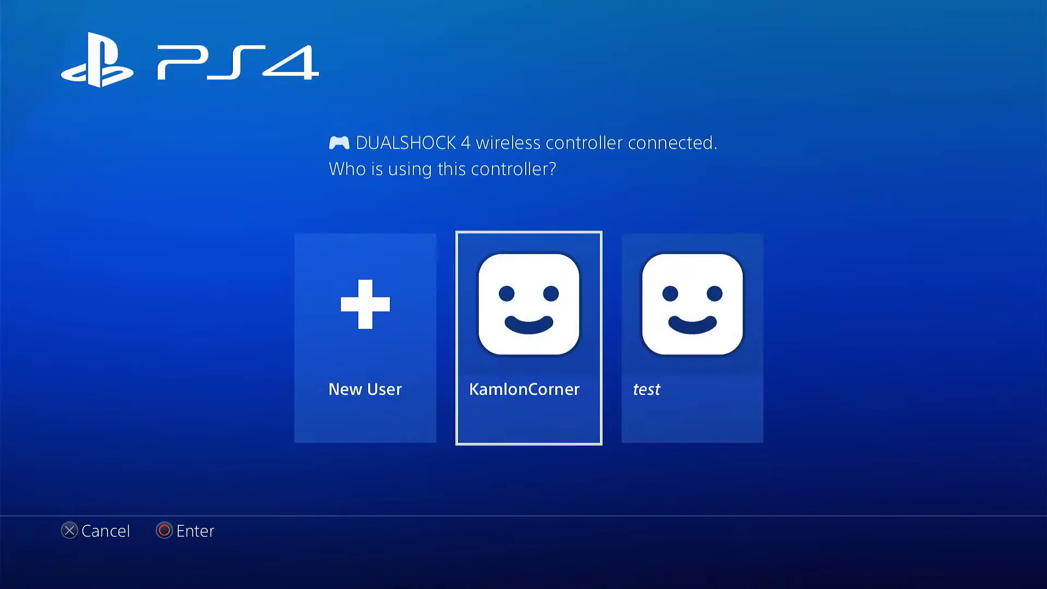
Sign in with the existing user profile on the 'Who is using this controller?' screen
{"action": "key", "text": "Return"}
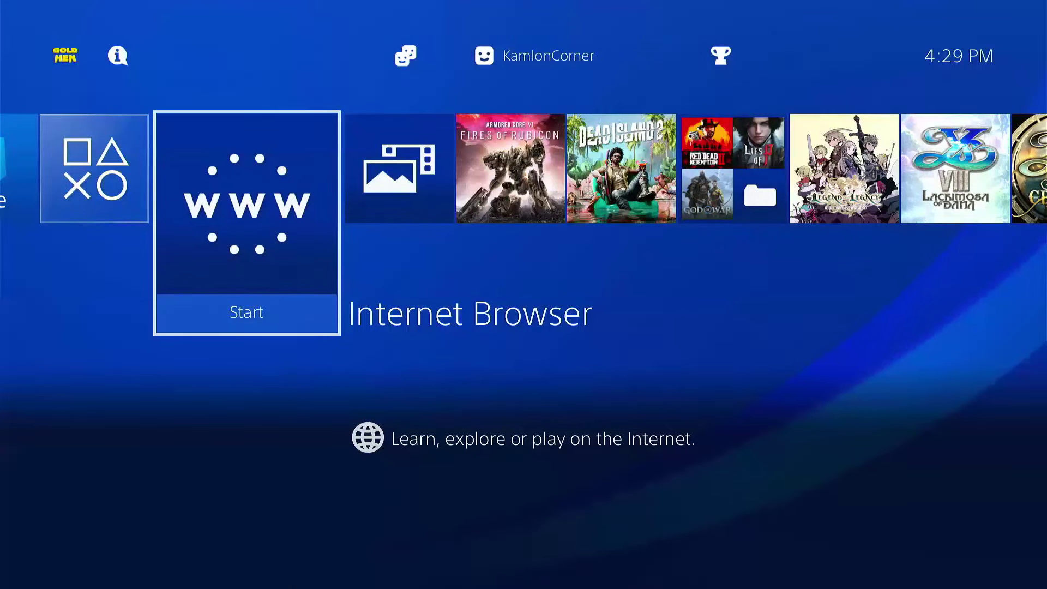
Open Settings > Network and start setting up a new internet connection
{"action": "key", "text": "Up"}
{"action": "key", "text": "Right"}
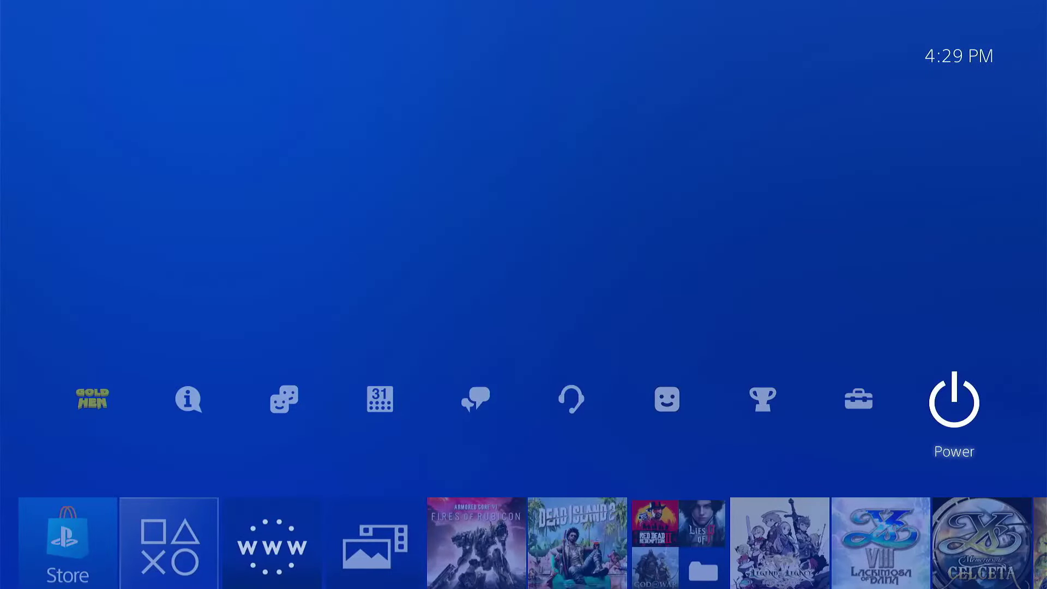
{"action": "key", "text": "Left"}
{"action": "key", "text": "Return"}
{"action": "key", "text": "Down"}
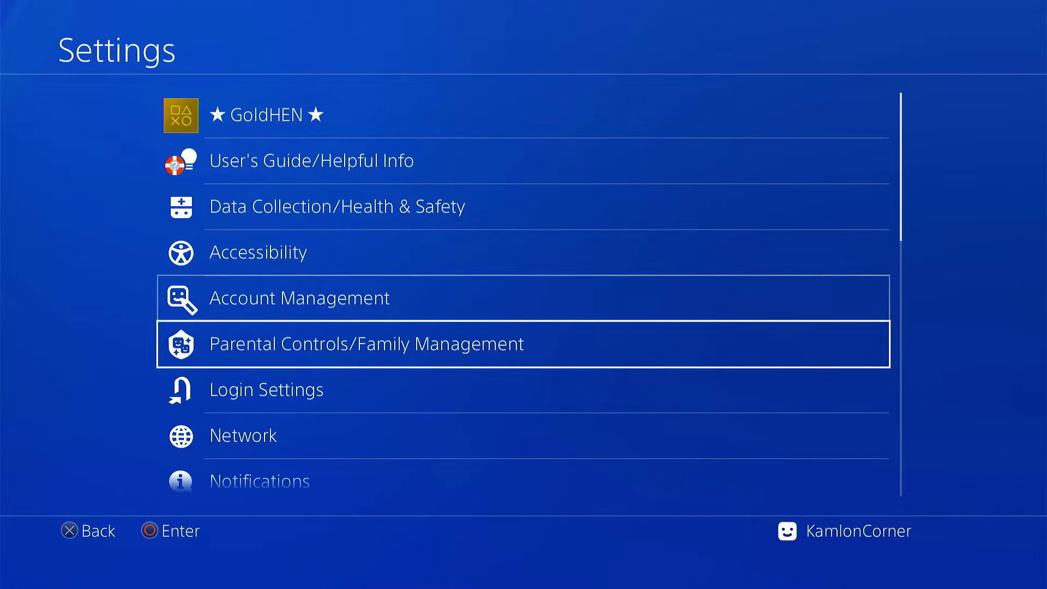
{"action": "key", "text": "Down"}
{"action": "key", "text": "Down"}
{"action": "key", "text": "Return"}
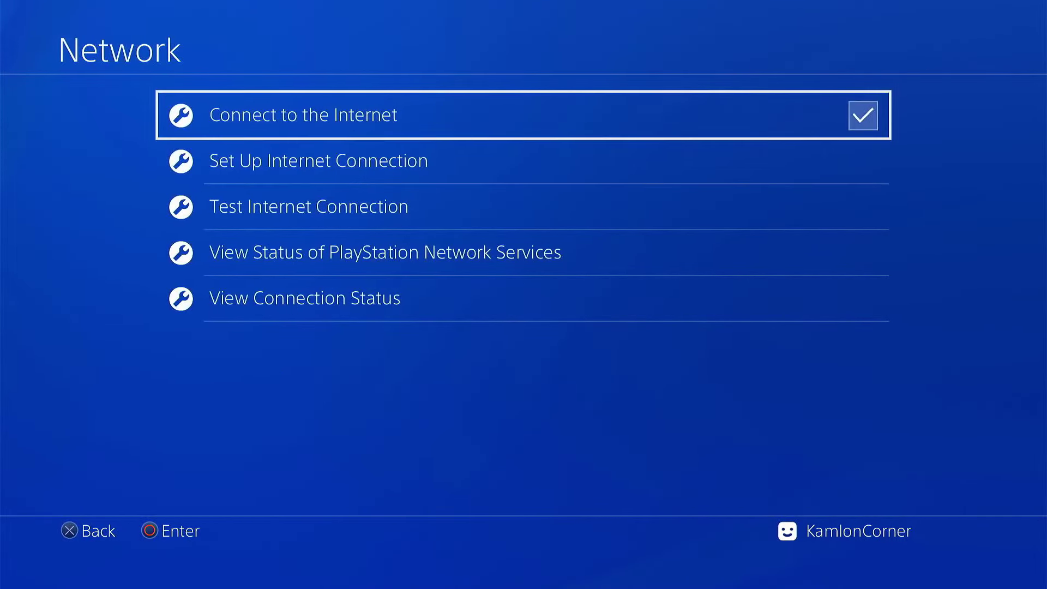
{"action": "key", "text": "Down"}
{"action": "key", "text": "Return"}
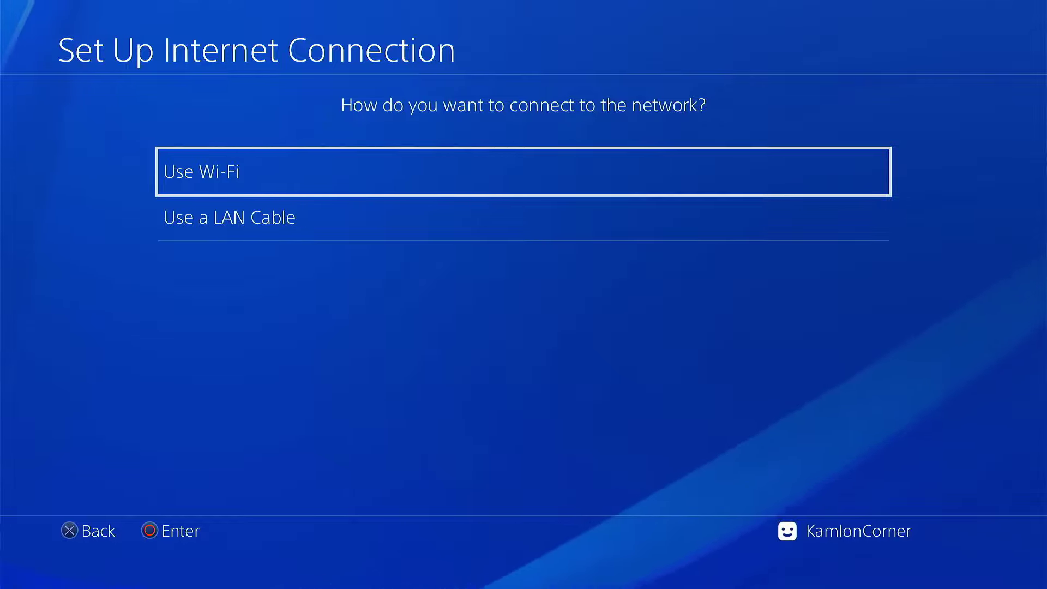
Choose a custom Wi-Fi setup with automatic IP address and no DHCP host name
{"action": "key", "text": "Return"}
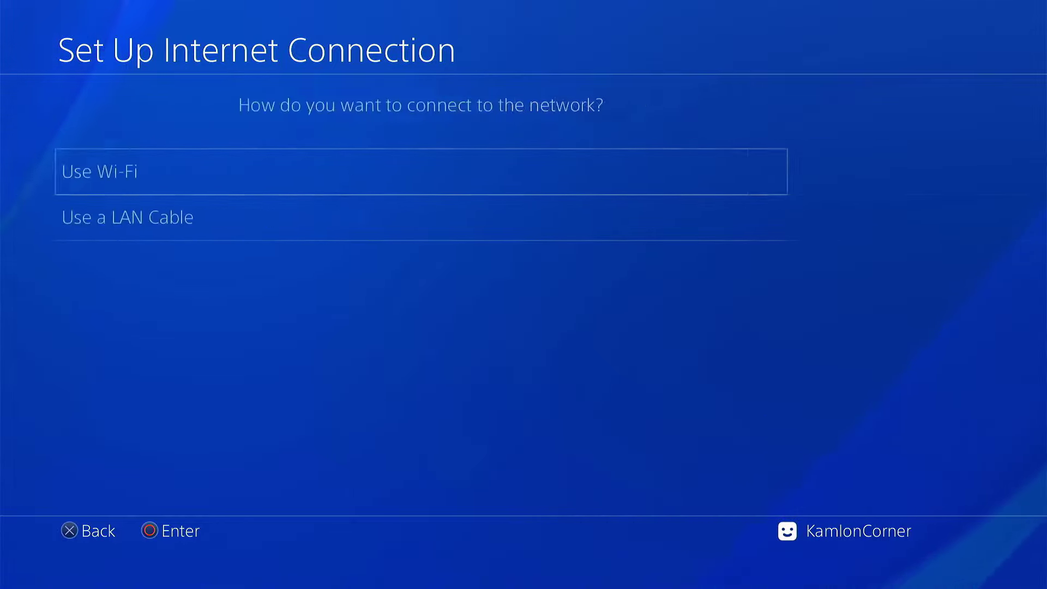
{"action": "key", "text": "Down"}
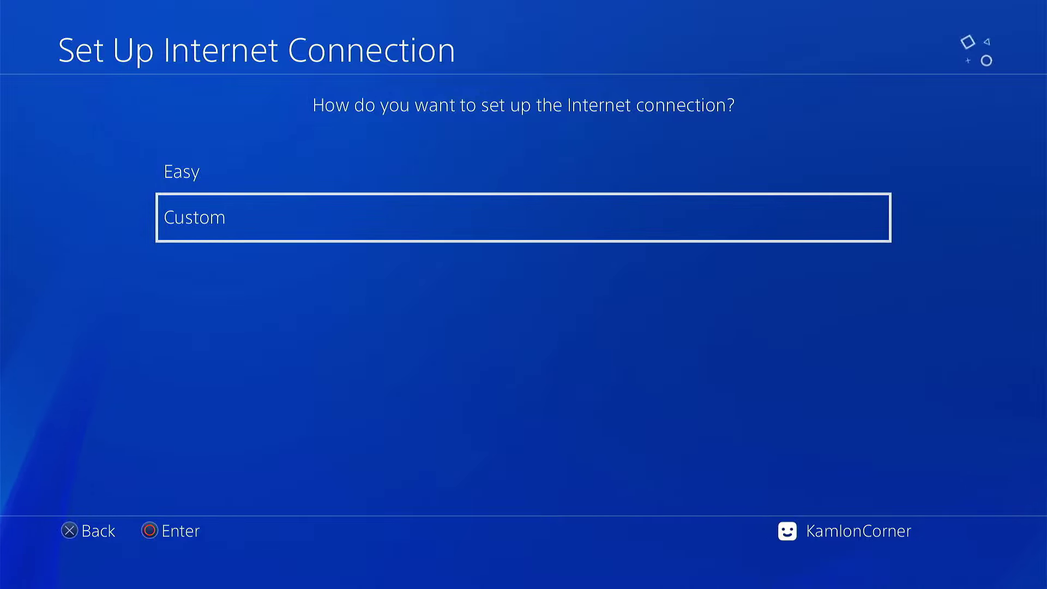
{"action": "key", "text": "Return"}
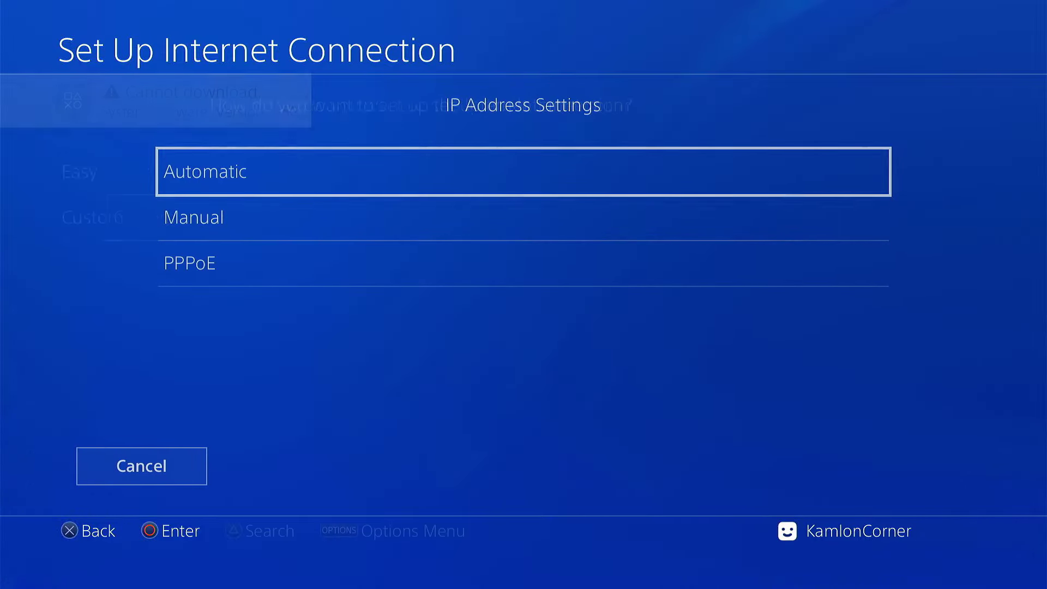
{"action": "key", "text": "Return"}
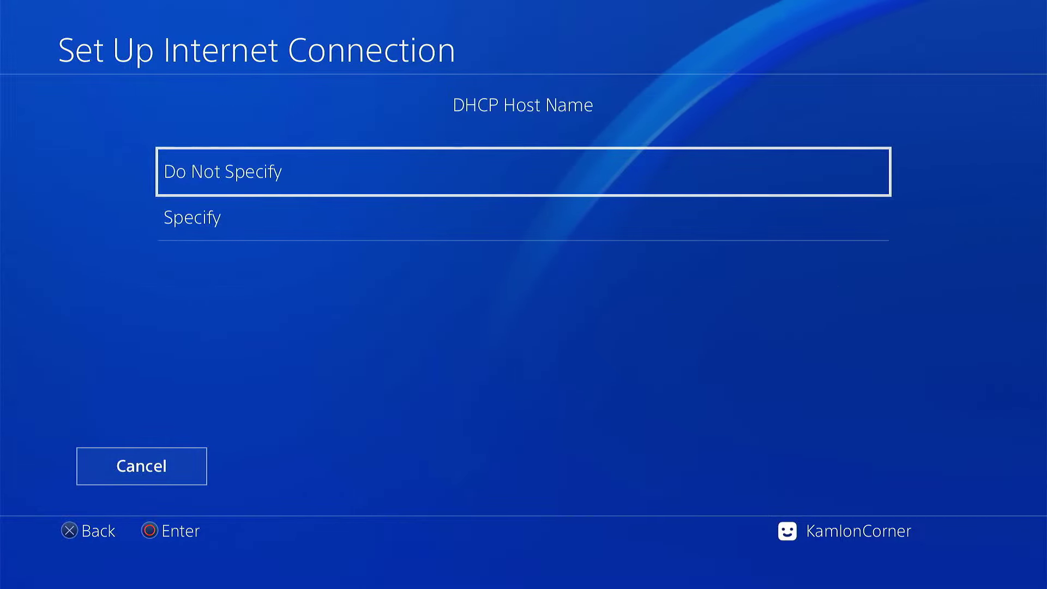
{"action": "key", "text": "Return"}
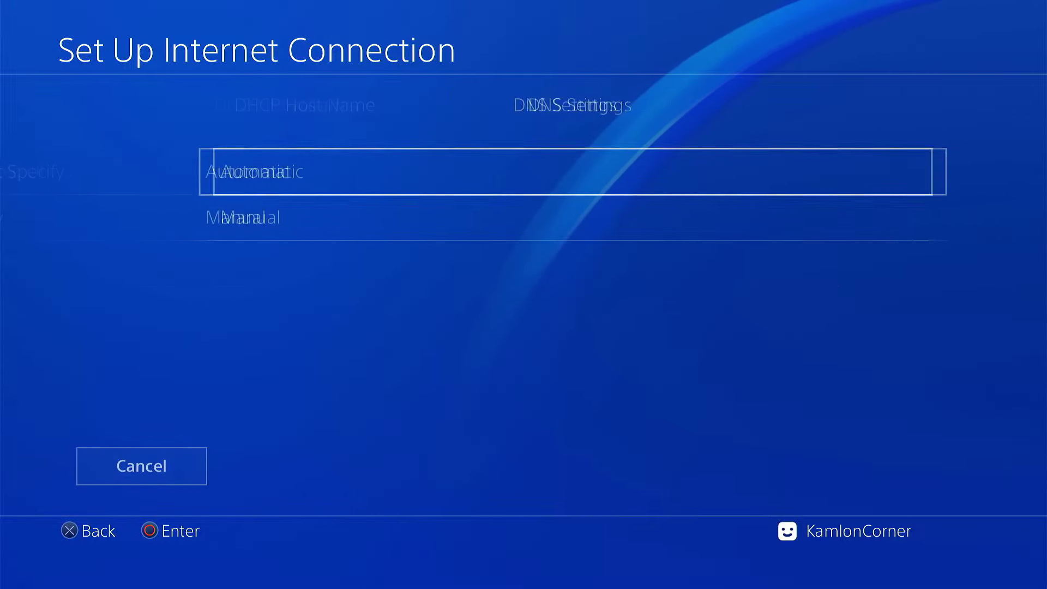
{"action": "key", "text": "Down"}
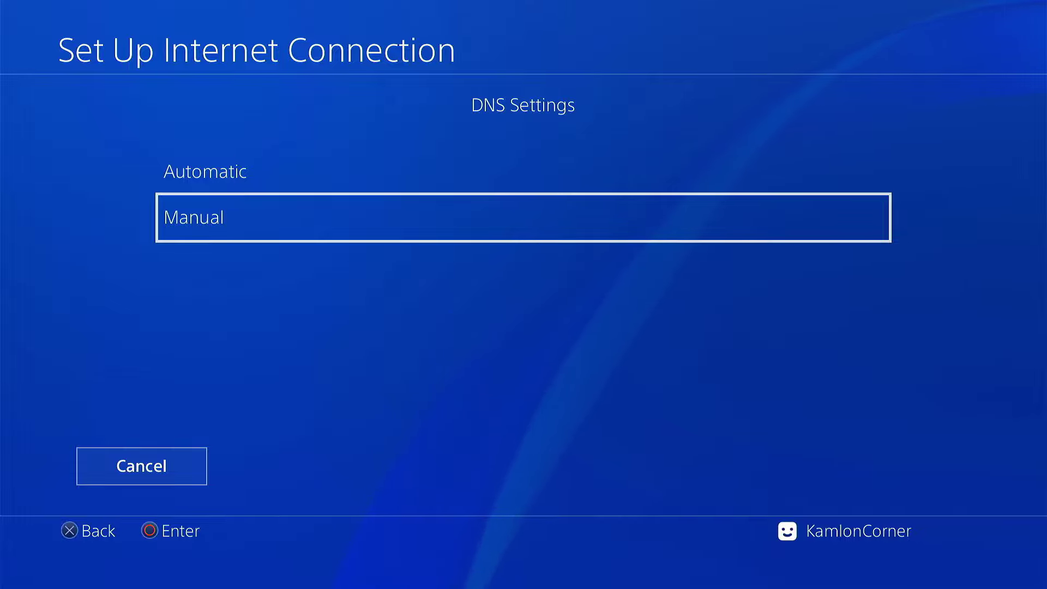
Set manual DNS with primary DNS 62.210.38.117 and continue to MTU settings
{"action": "key", "text": "Return"}
{"action": "key", "text": "Return"}
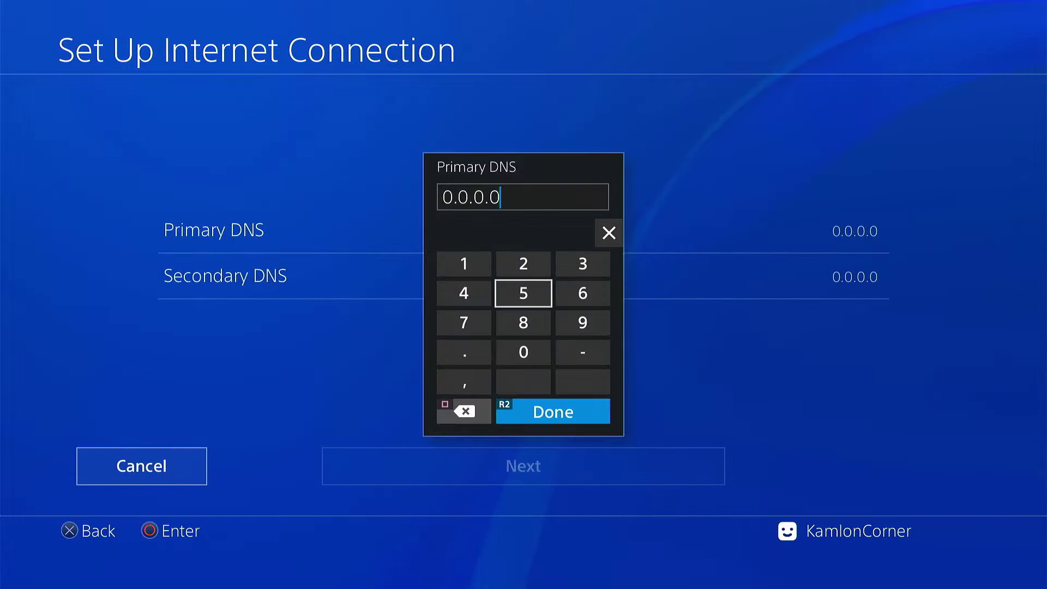
{"action": "key", "text": "BackSpace"}
{"action": "type", "text": "62"}
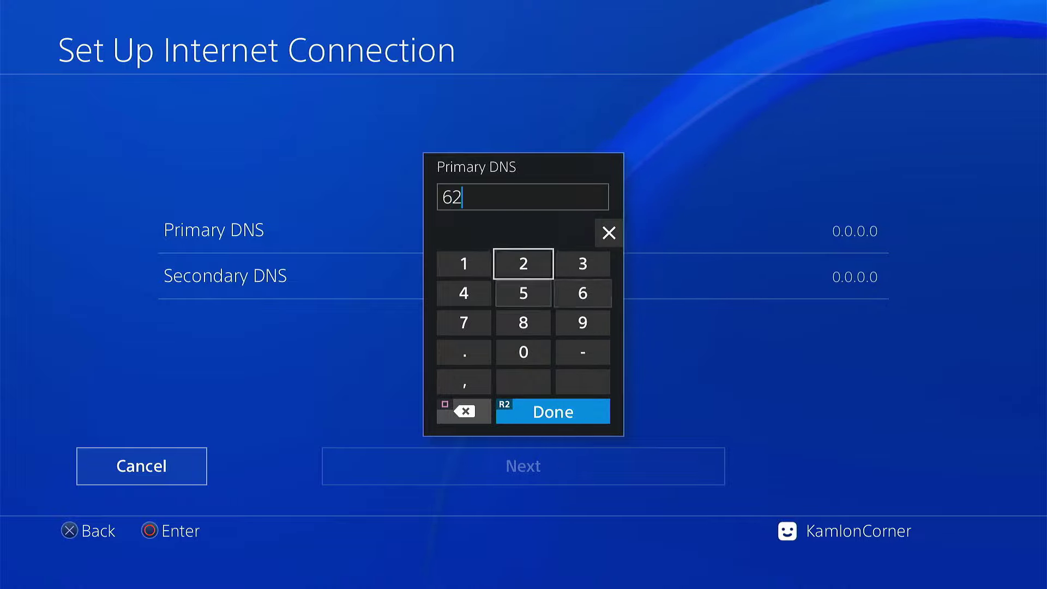
{"action": "type", "text": ".210."}
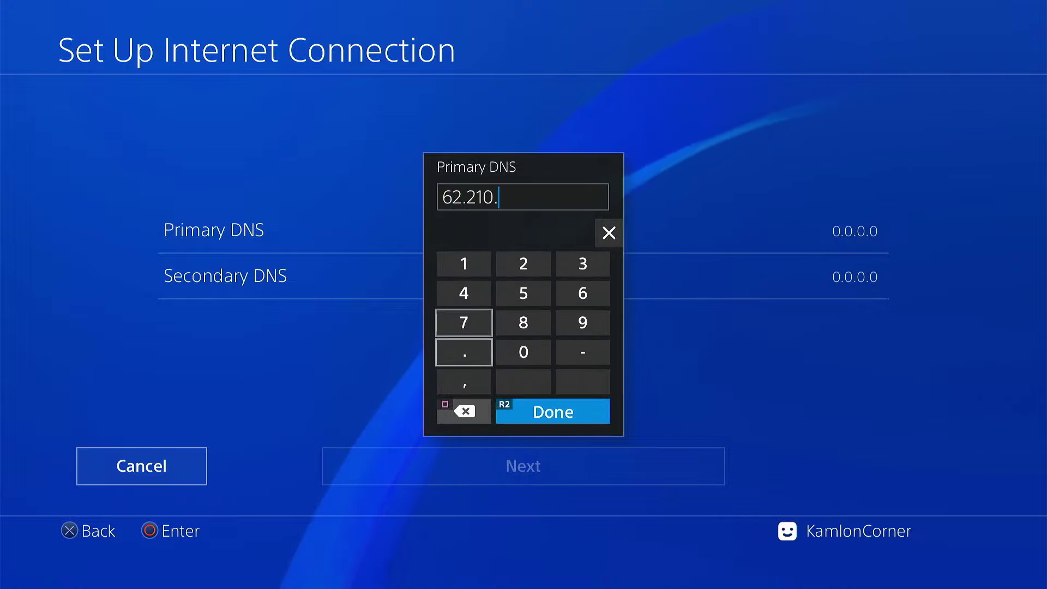
{"action": "type", "text": "38.117"}
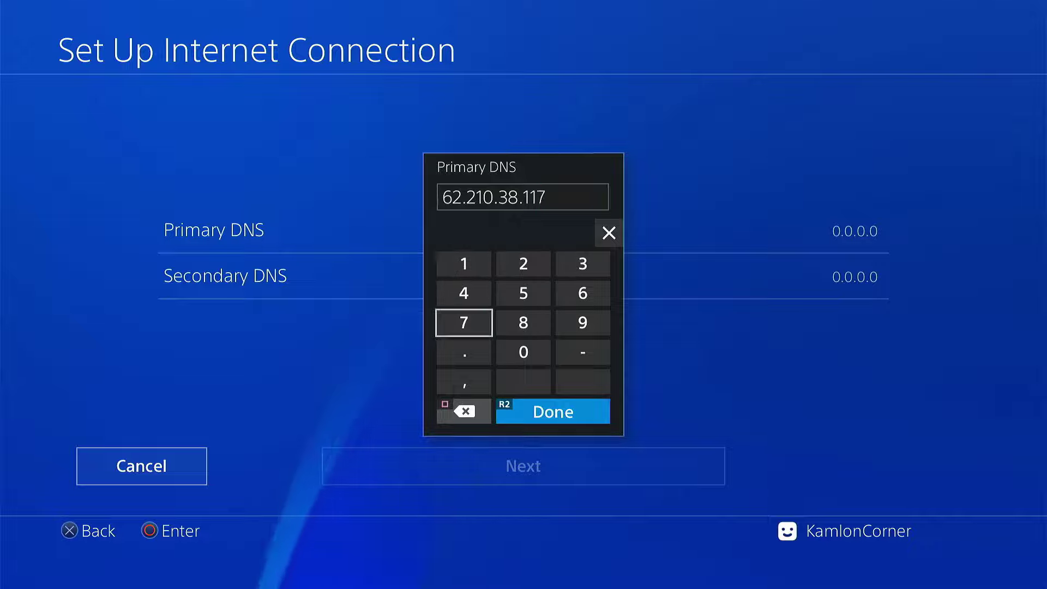
{"action": "key", "text": "Return"}
{"action": "key", "text": "Down"}
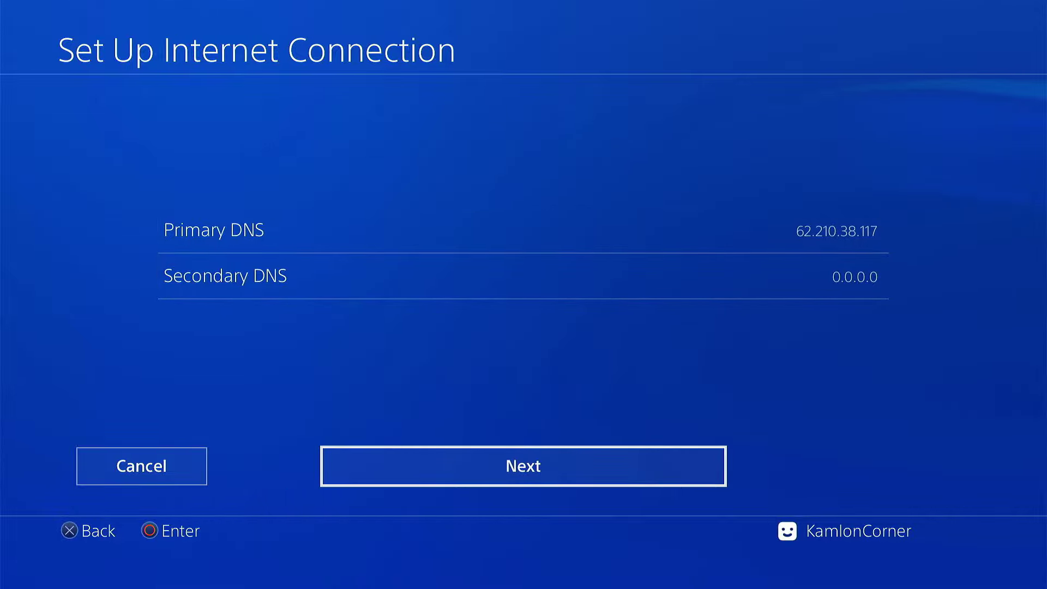
{"action": "key", "text": "Return"}
Keep MTU automatic, run the internet connection test, and close the results
{"action": "key", "text": "Return"}
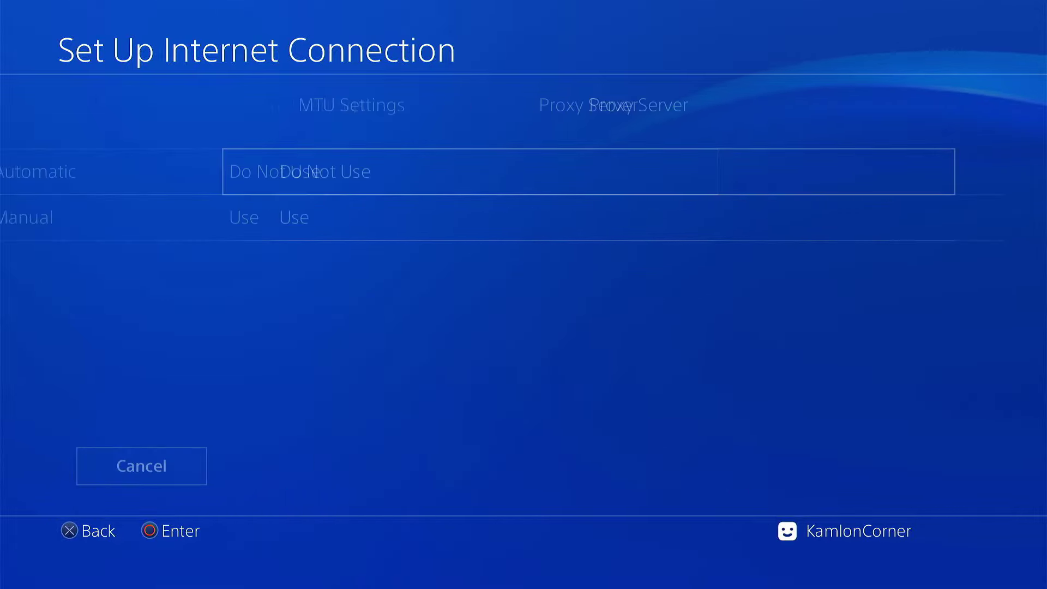
{"action": "key", "text": "Return"}
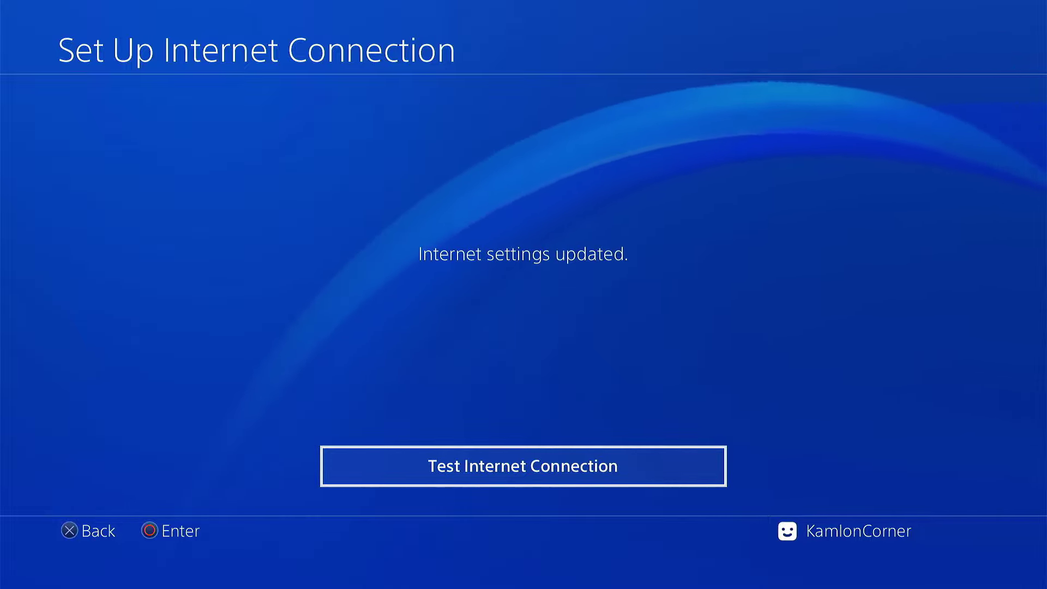
{"action": "key", "text": "Return"}
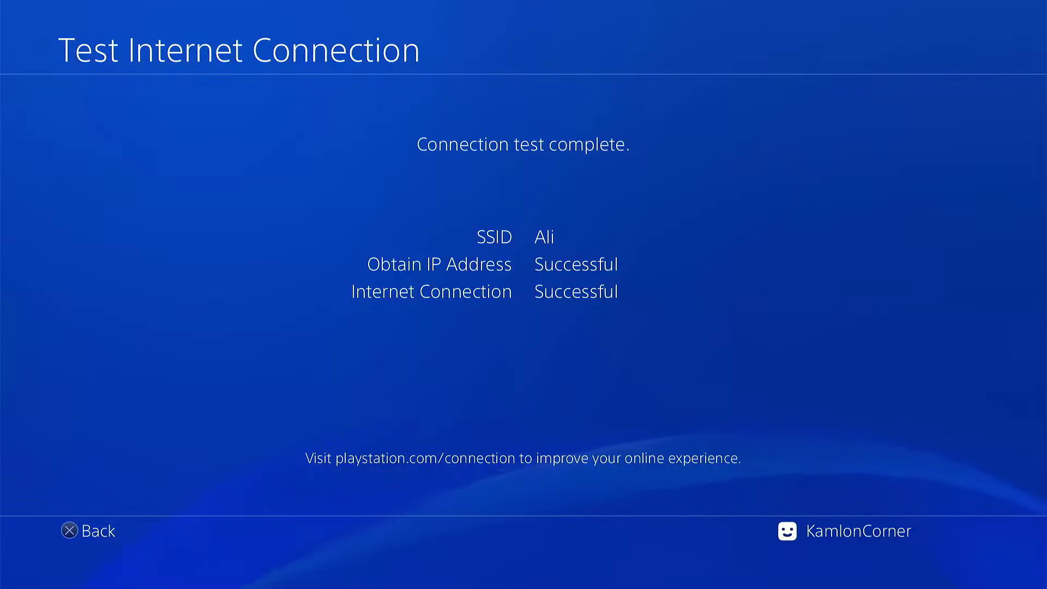
{"action": "key", "text": "Escape"}
{"action": "key", "text": "Escape"}
{"action": "key", "text": "Escape"}
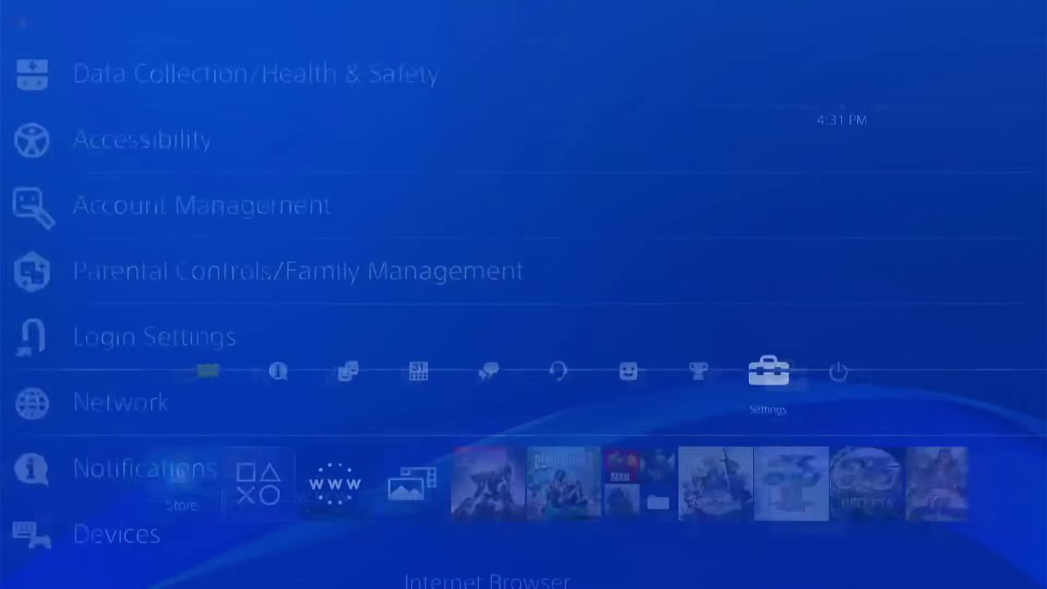
Leave Settings and return to the Internet Browser tile on the home screen
{"action": "key", "text": "Down"}
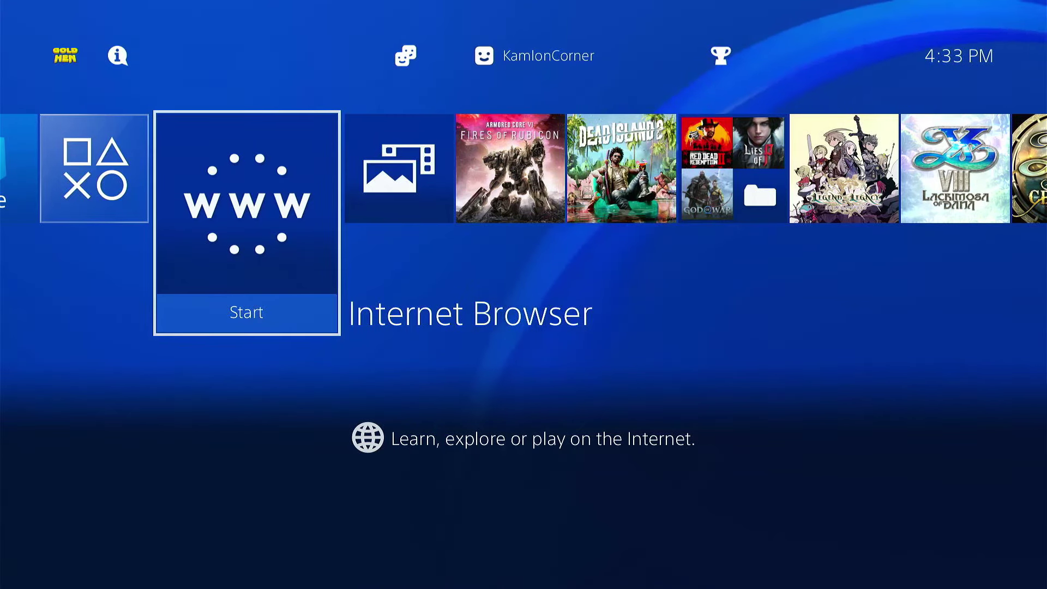
Launch the Internet Browser and delete all frequently used pages
{"action": "key", "text": "Return"}
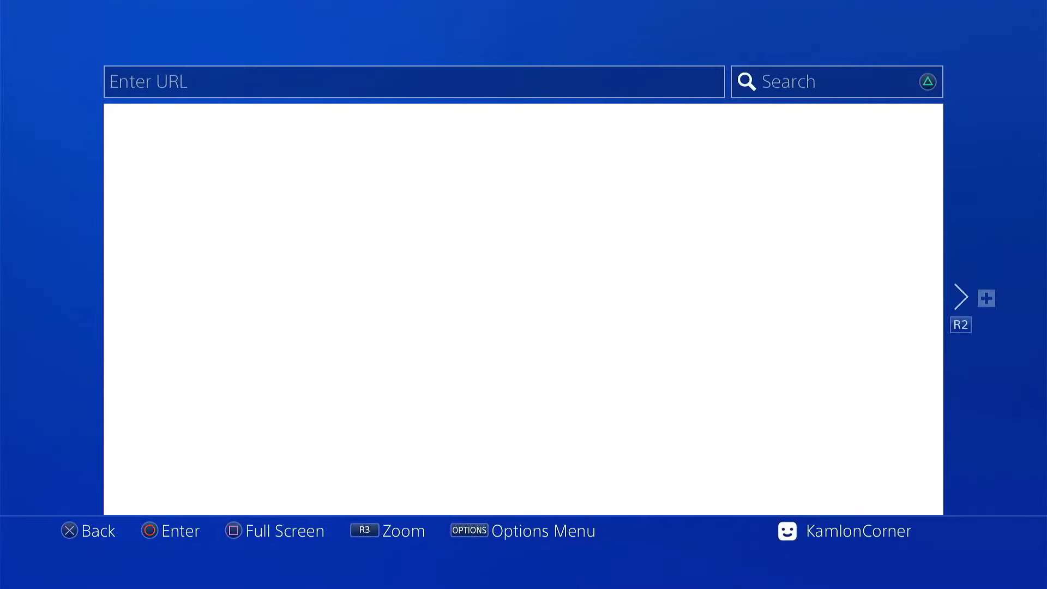
{"action": "key", "text": "Menu"}
{"action": "key", "text": "Down"}
{"action": "key", "text": "Down"}
{"action": "key", "text": "Down"}
{"action": "key", "text": "Down"}
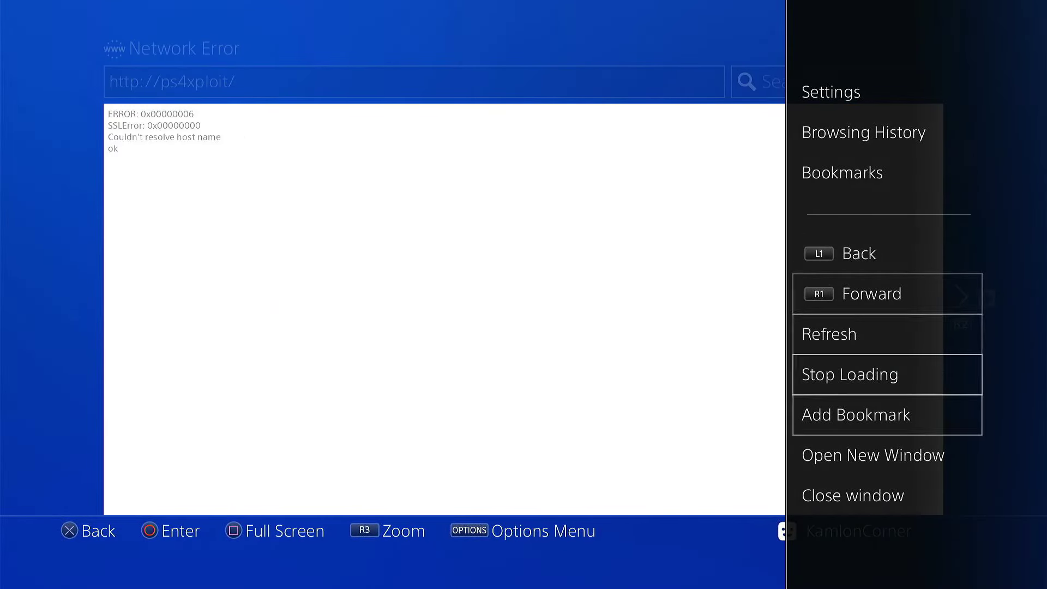
{"action": "key", "text": "Escape"}
{"action": "key", "text": "Menu"}
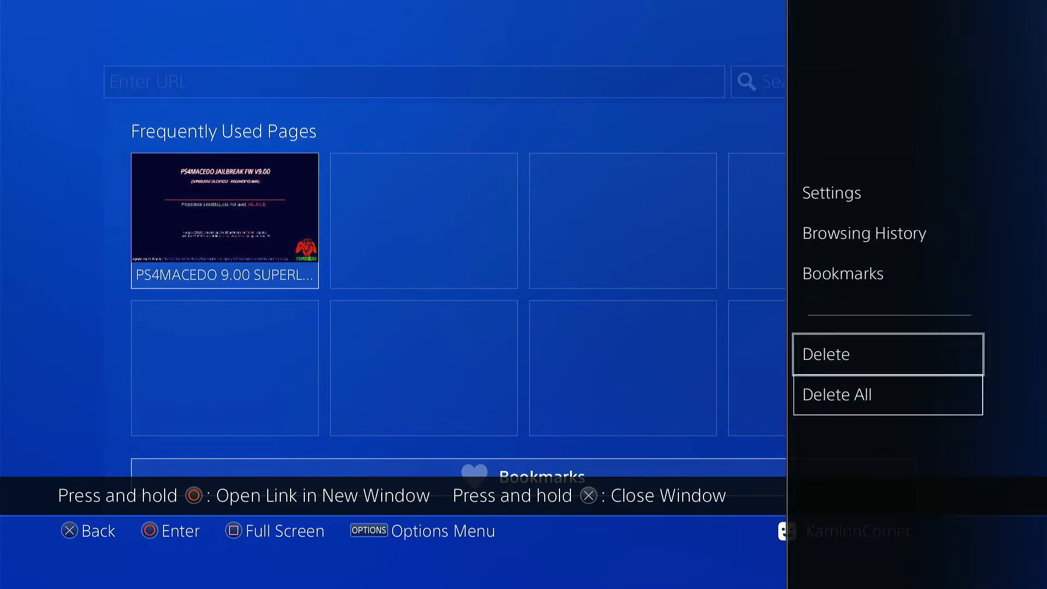
{"action": "key", "text": "Down"}
{"action": "key", "text": "Return"}
Clear all stored website data in browser settings and return to the start page
{"action": "key", "text": "Return"}
{"action": "key", "text": "Menu"}
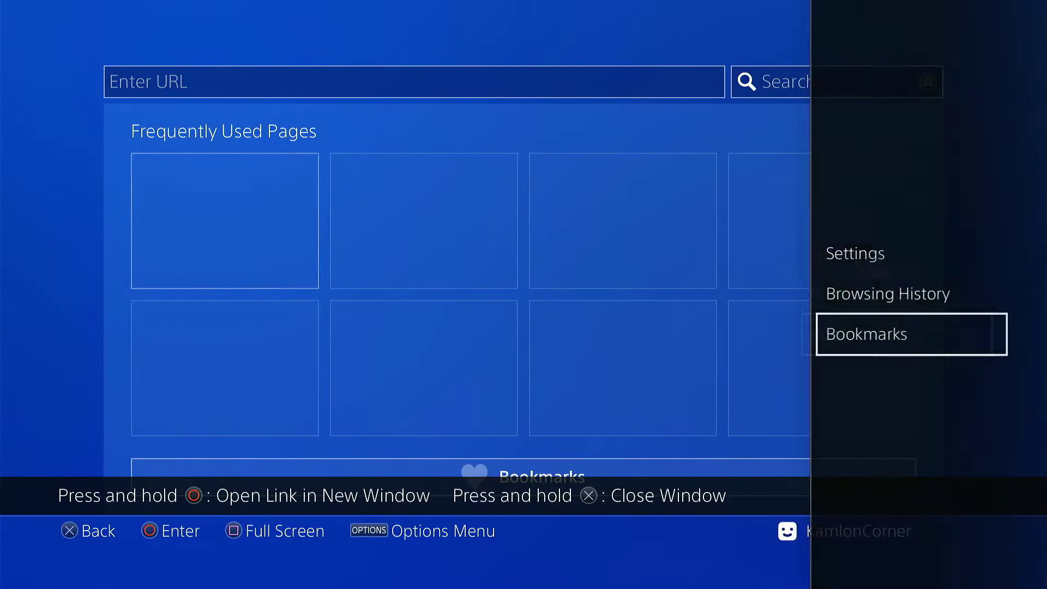
{"action": "key", "text": "Up"}
{"action": "key", "text": "Up"}
{"action": "key", "text": "Return"}
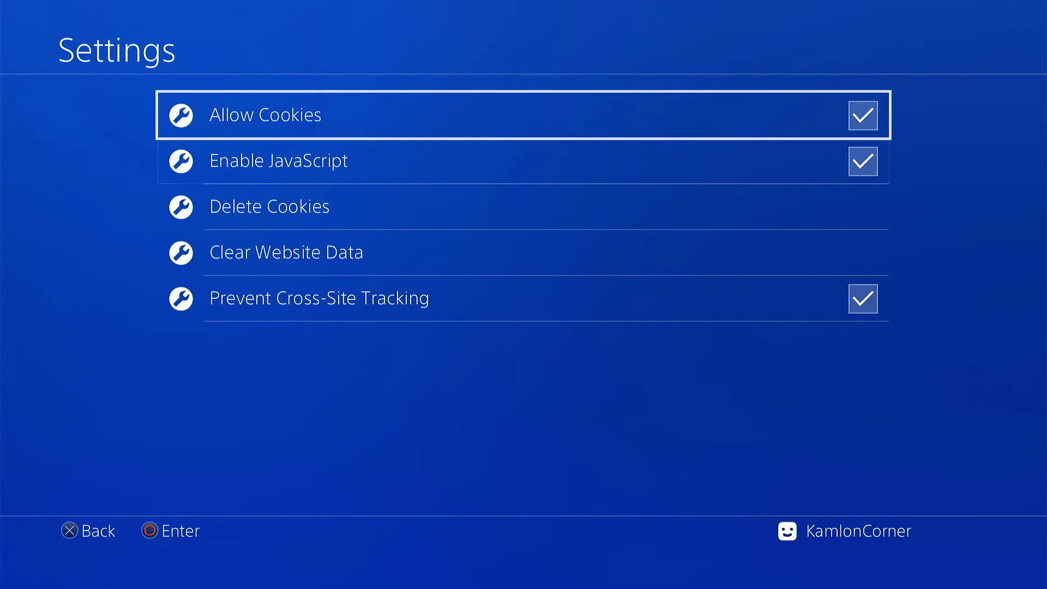
{"action": "key", "text": "Down"}
{"action": "key", "text": "Down"}
{"action": "key", "text": "Down"}
{"action": "key", "text": "Return"}
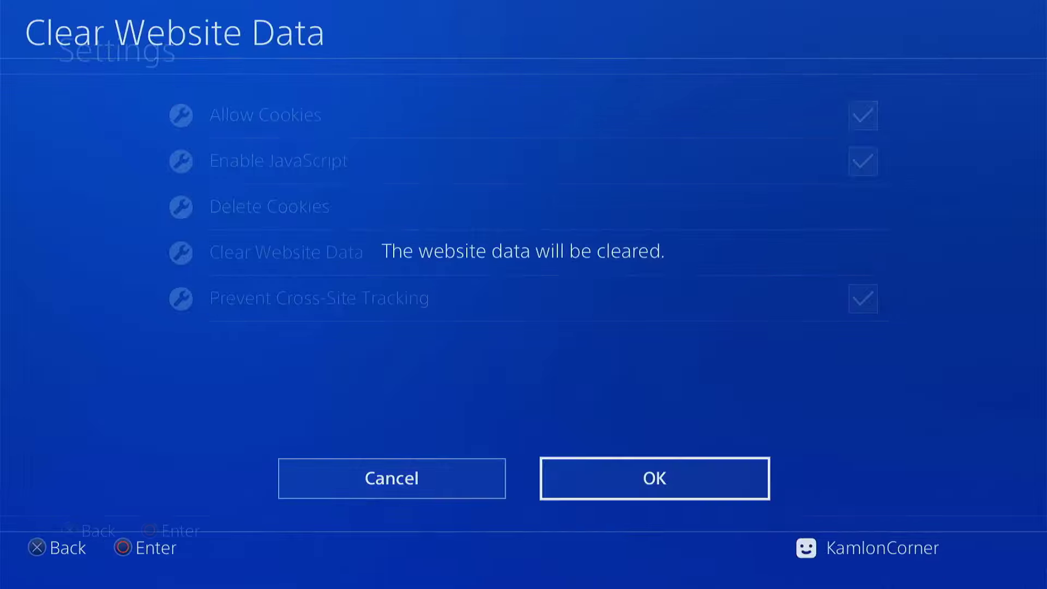
{"action": "key", "text": "Return"}
{"action": "key", "text": "Escape"}
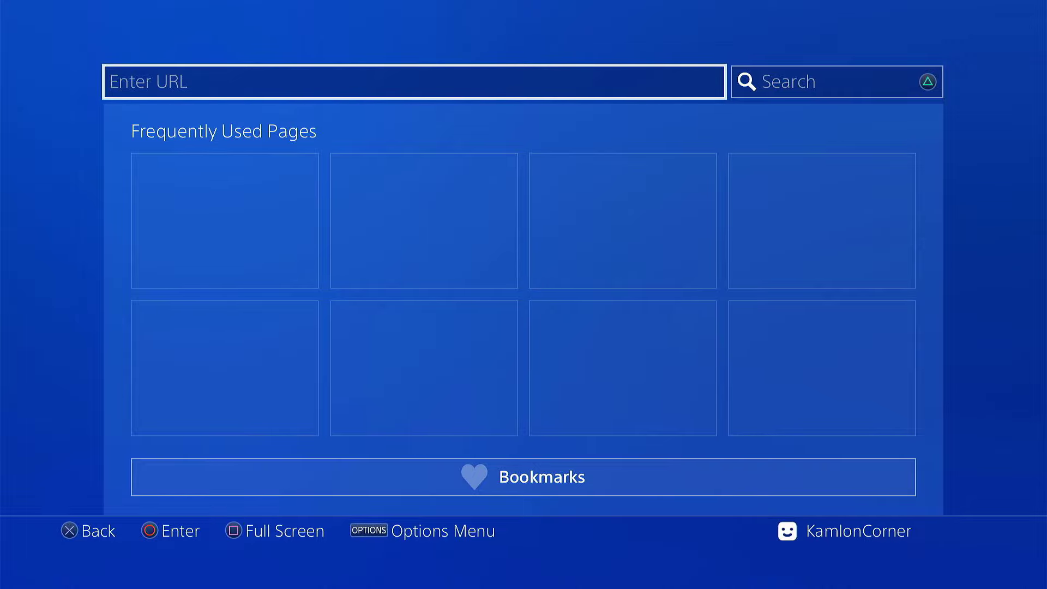
Load karo218.ir/1100 to open the Karo Host 11.00 fw page
{"action": "key", "text": "Return"}
{"action": "type", "text": "karo218.ir/1100"}
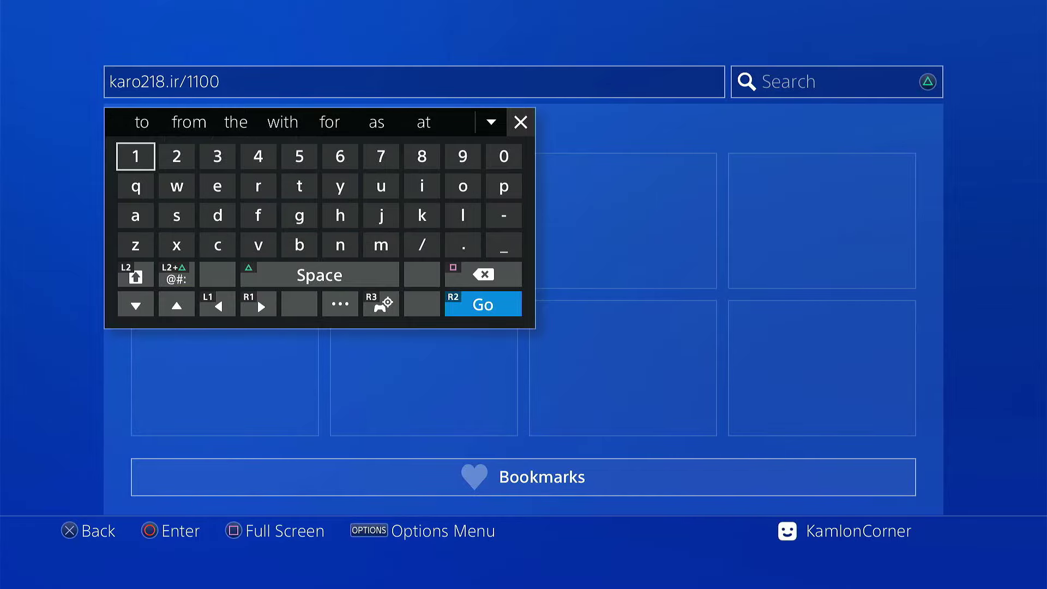
{"action": "key", "text": "Return"}
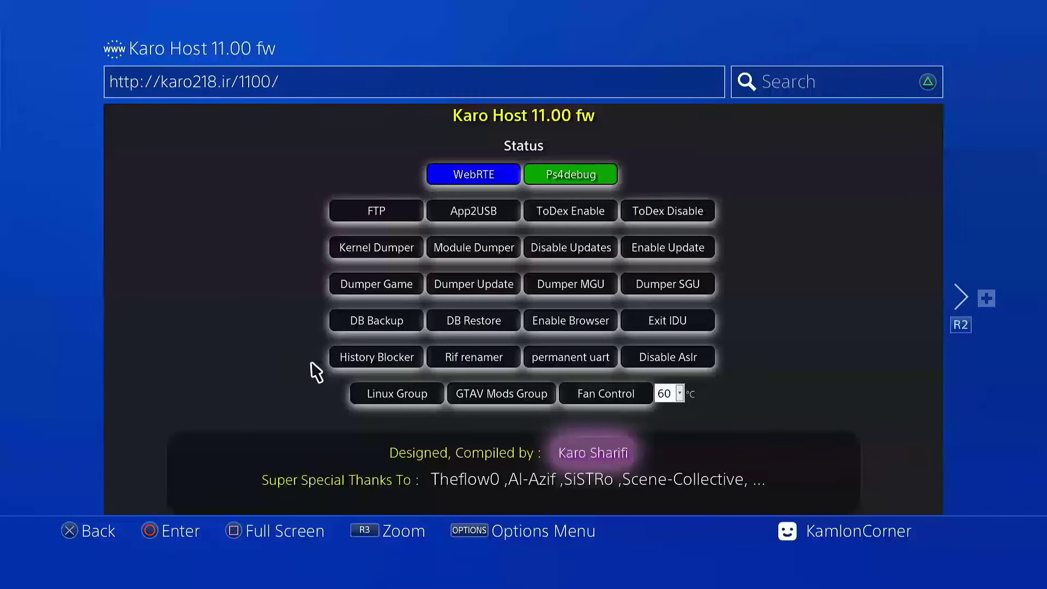
Close the browser and toggle GoldHEN's Enable BinLoader Server off and back on
{"action": "key", "text": "super"}
{"action": "key", "text": "Up"}
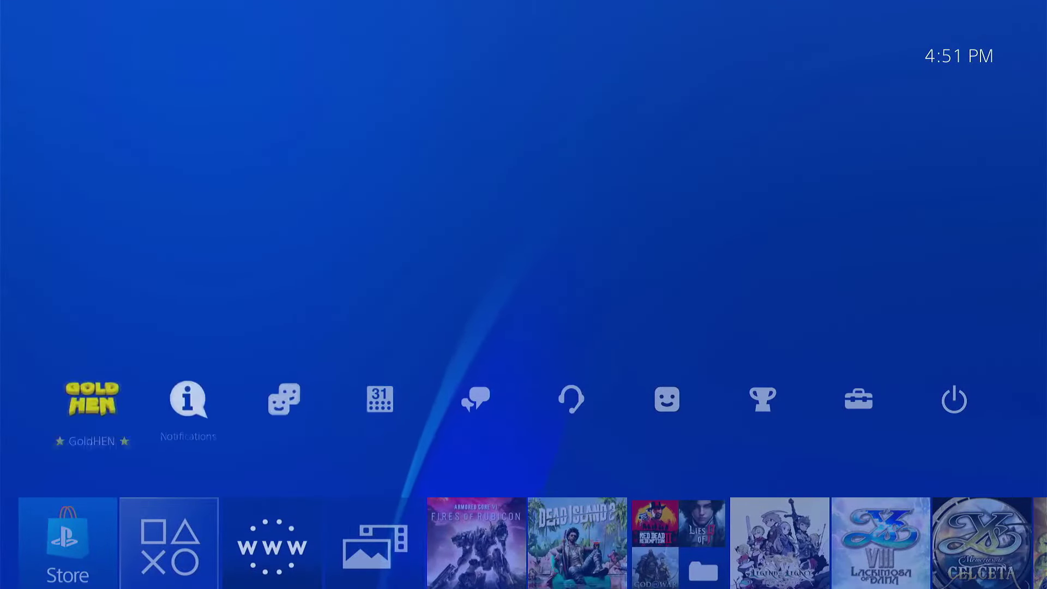
{"action": "key", "text": "Return"}
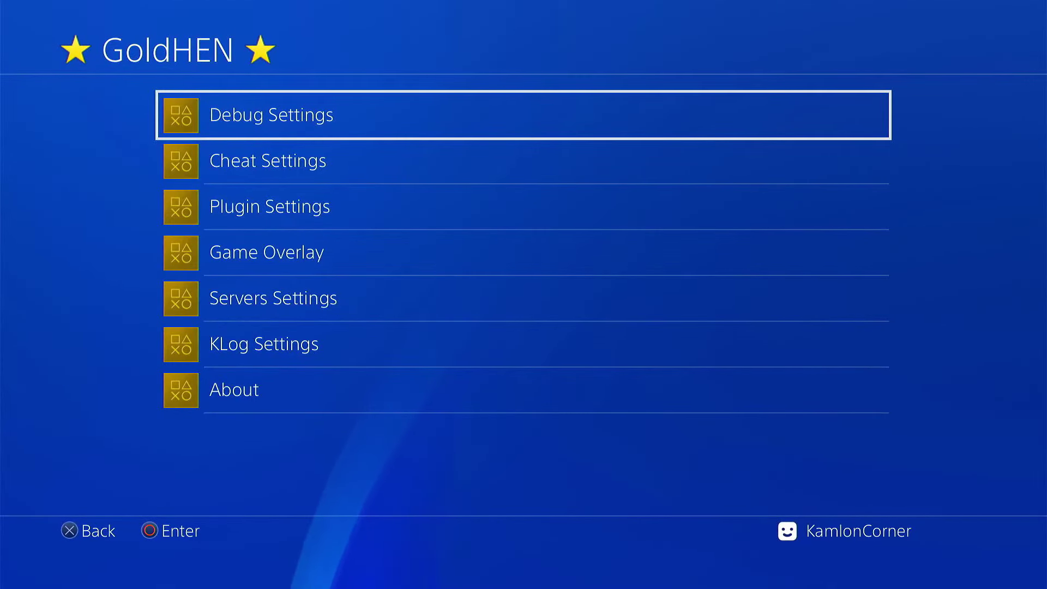
{"action": "key", "text": "Down"}
{"action": "key", "text": "Down"}
{"action": "key", "text": "Down"}
{"action": "key", "text": "Down"}
{"action": "key", "text": "Return"}
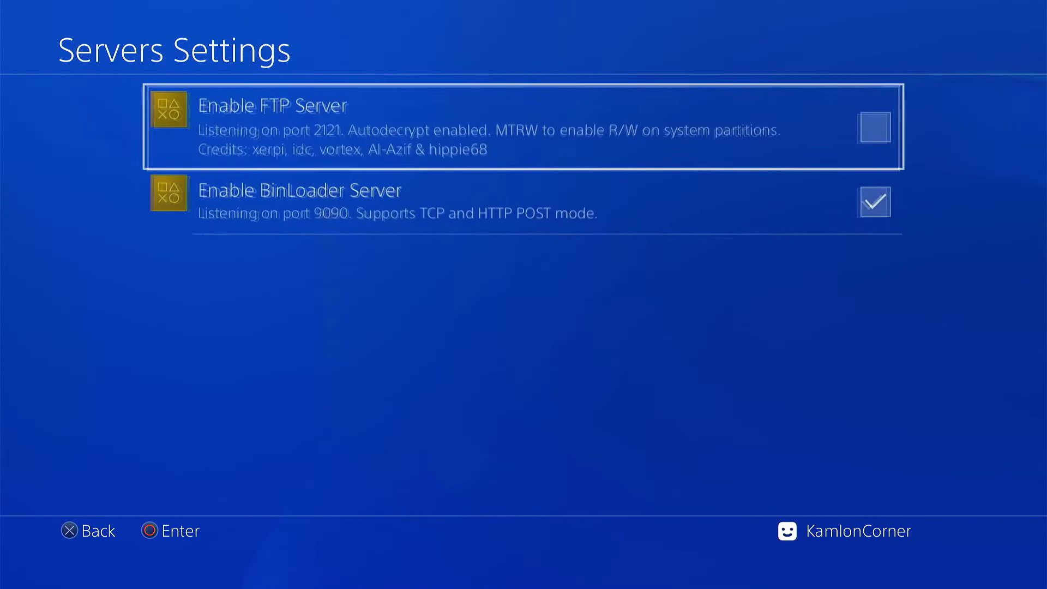
{"action": "key", "text": "Down"}
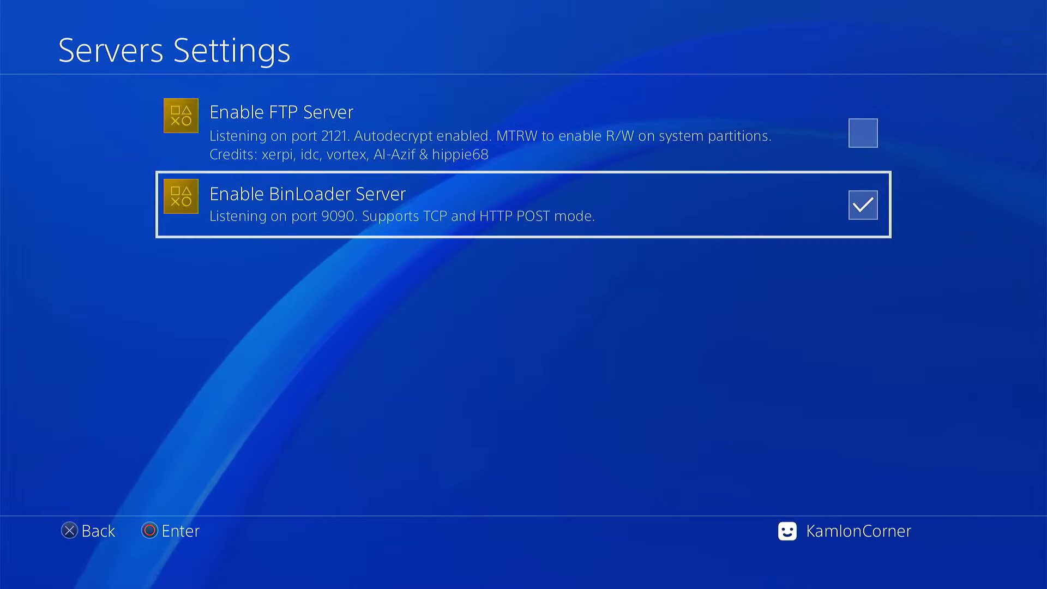
{"action": "key", "text": "Return"}
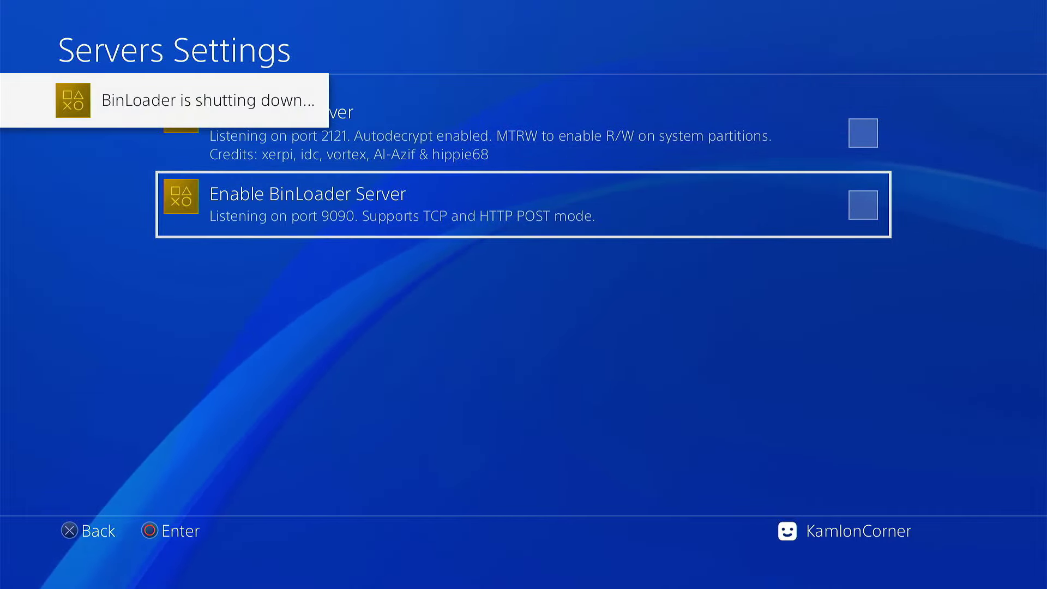
{"action": "key", "text": "Return"}
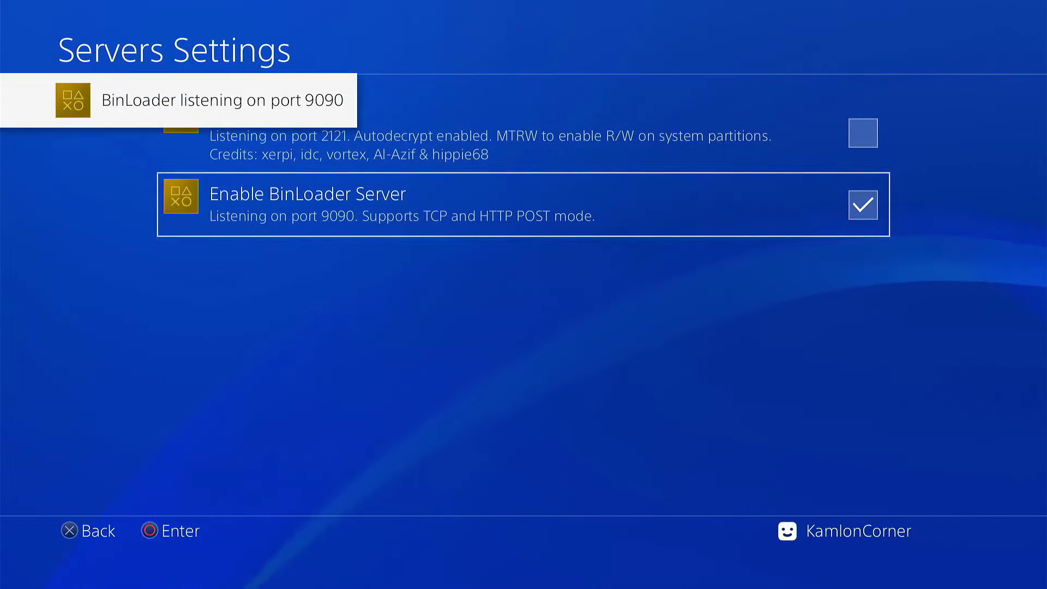
{"action": "key", "text": "Escape"}
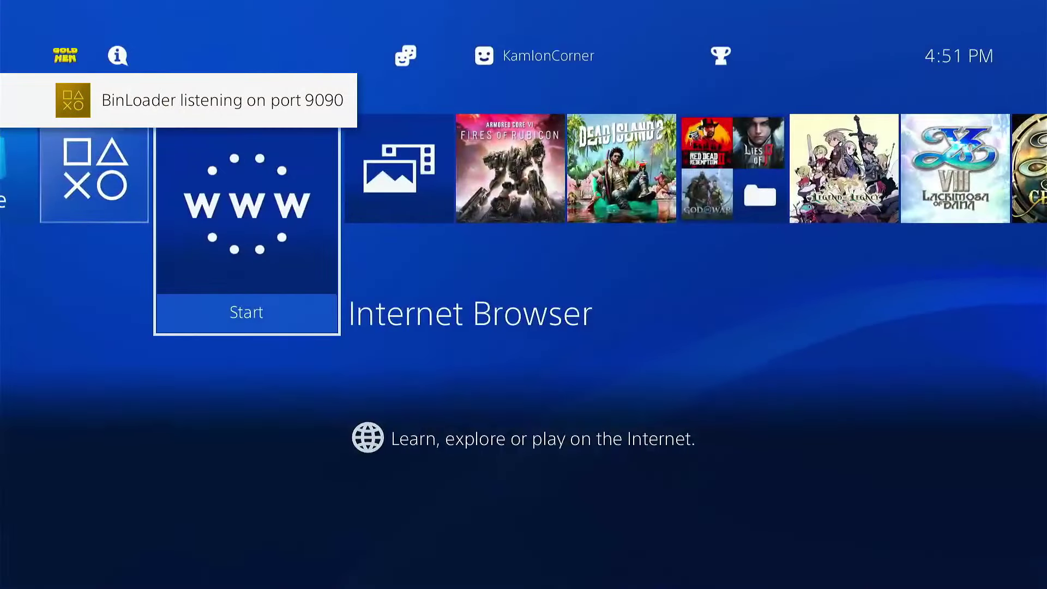
Reopen the browser and send the Karo Host Disable Updates payload twice
{"action": "key", "text": "Return"}
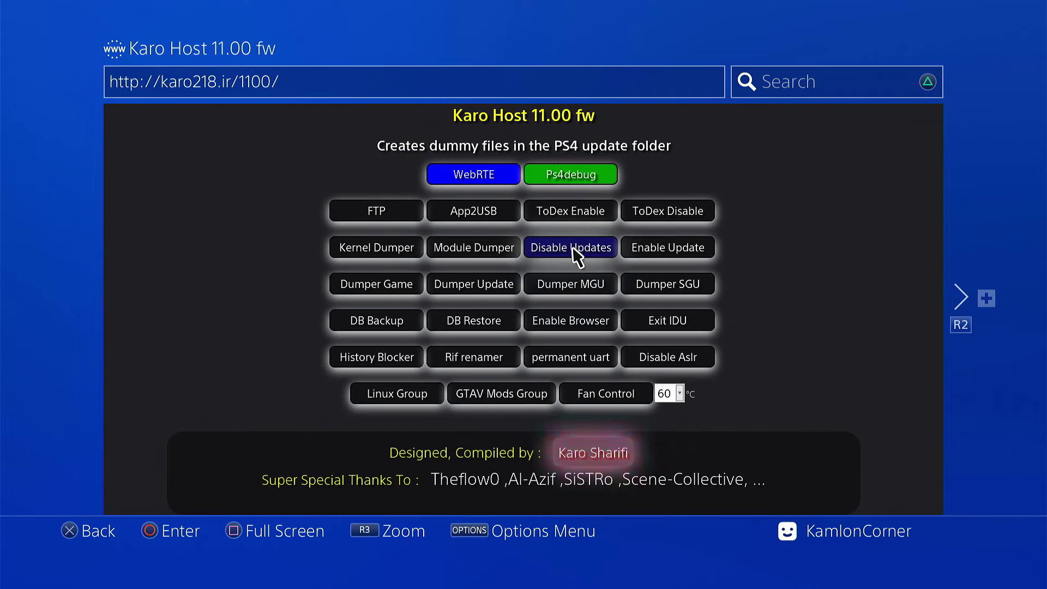
{"action": "left_click", "coordinate": [572, 248]}
{"action": "left_click", "coordinate": [572, 251]}
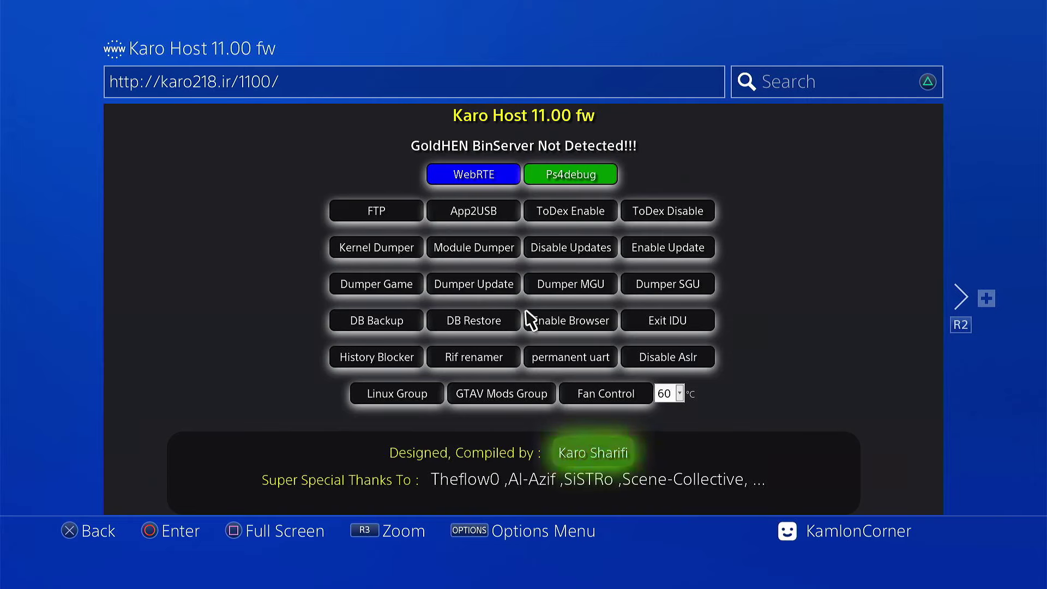
Close the Karo Host window and delete all frequently used pages
{"action": "key", "text": "Menu"}
{"action": "key", "text": "Down"}
{"action": "key", "text": "Down"}
{"action": "key", "text": "Down"}
{"action": "key", "text": "Down"}
{"action": "key", "text": "Down"}
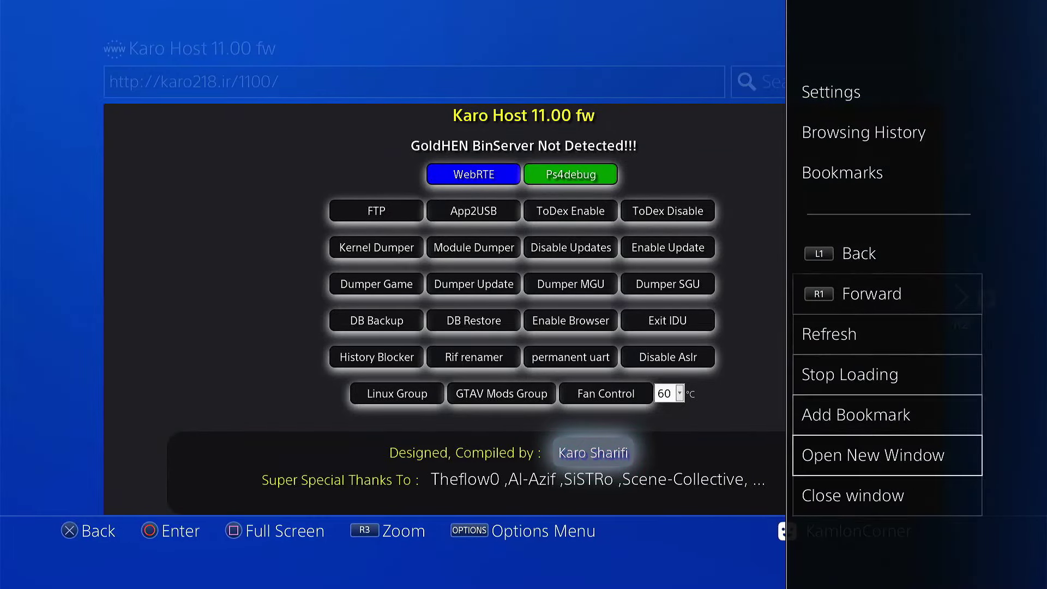
{"action": "key", "text": "Down"}
{"action": "key", "text": "Return"}
{"action": "key", "text": "Menu"}
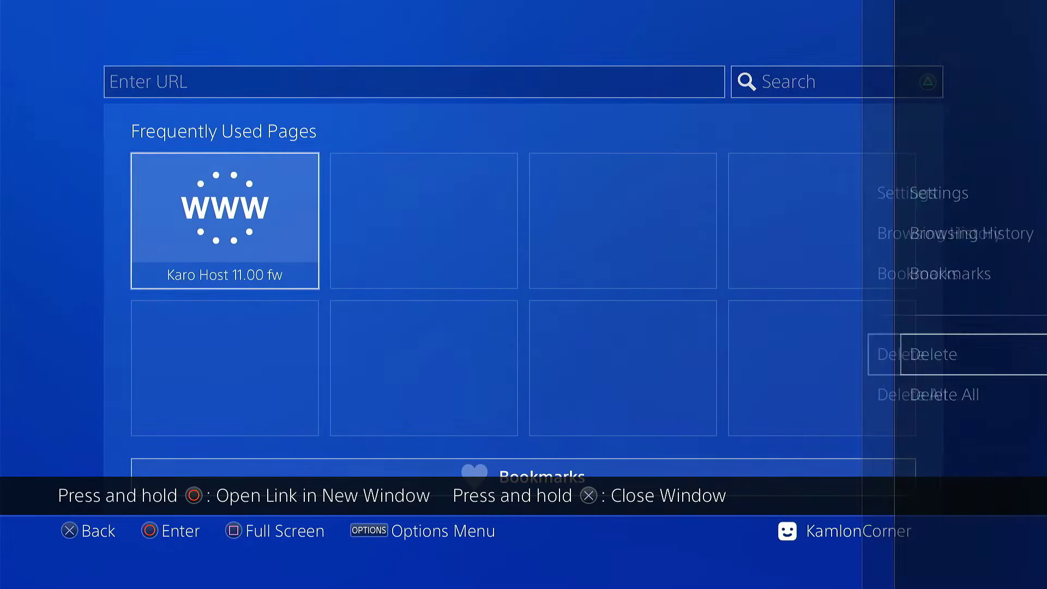
{"action": "key", "text": "Down"}
{"action": "key", "text": "Return"}
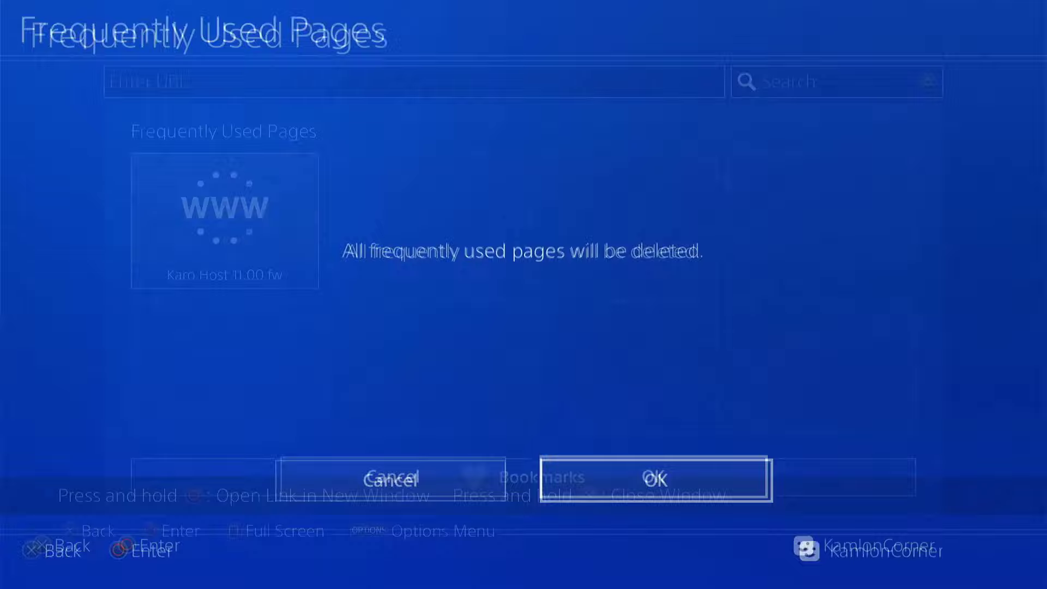
Delete the browser cookies and clear website data, returning to the start page
{"action": "key", "text": "Return"}
{"action": "key", "text": "Menu"}
{"action": "key", "text": "Up"}
{"action": "key", "text": "Up"}
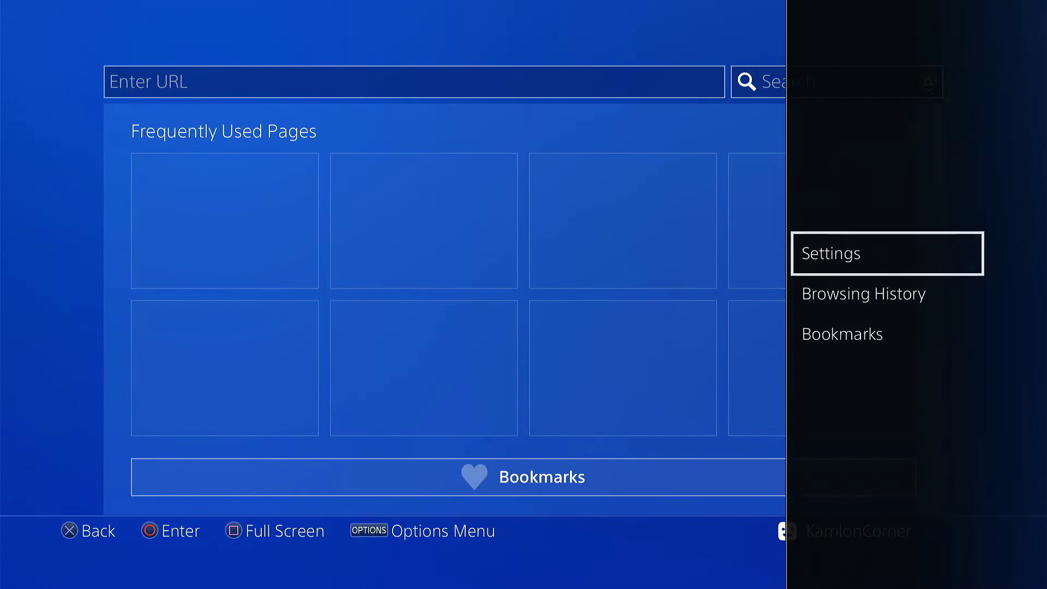
{"action": "key", "text": "Return"}
{"action": "key", "text": "Down"}
{"action": "key", "text": "Down"}
{"action": "key", "text": "Return"}
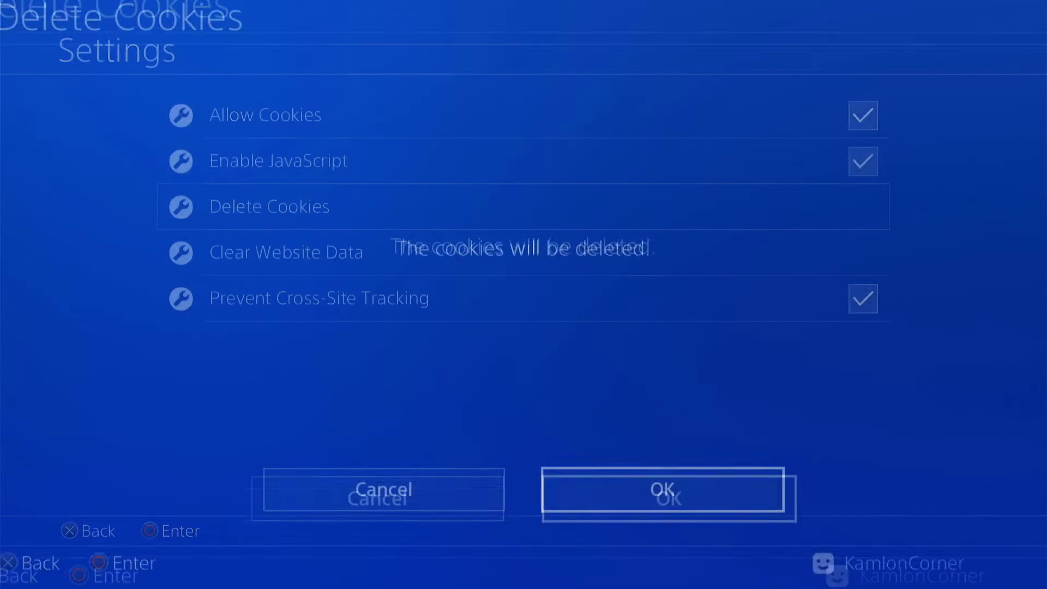
{"action": "key", "text": "Return"}
{"action": "key", "text": "Down"}
{"action": "key", "text": "Return"}
{"action": "key", "text": "Return"}
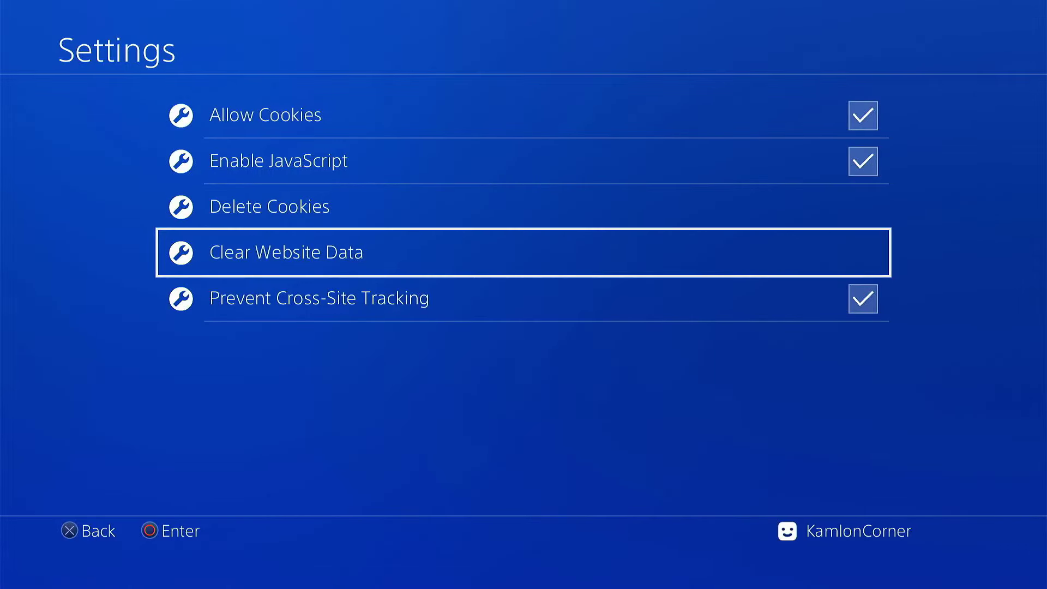
{"action": "key", "text": "Escape"}
{"action": "key", "text": "Return"}
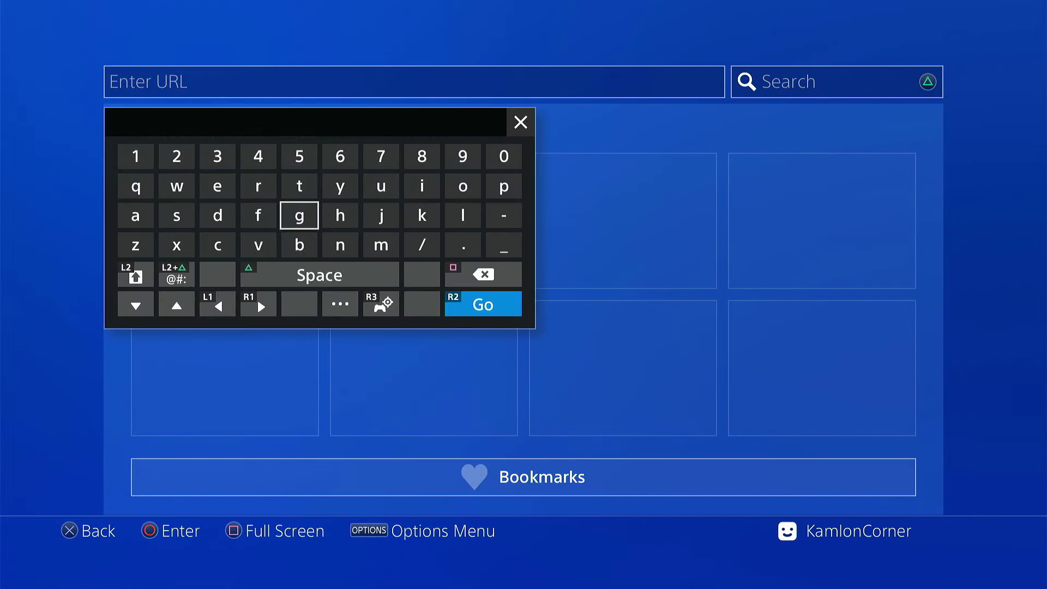
Enter the address kmeps4.site from the 'km' suggestions and load the Kameleon host page
{"action": "type", "text": "km"}
{"action": "key", "text": "Up"}
{"action": "key", "text": "Up"}
{"action": "key", "text": "Up"}
{"action": "key", "text": "Left"}
{"action": "key", "text": "Left"}
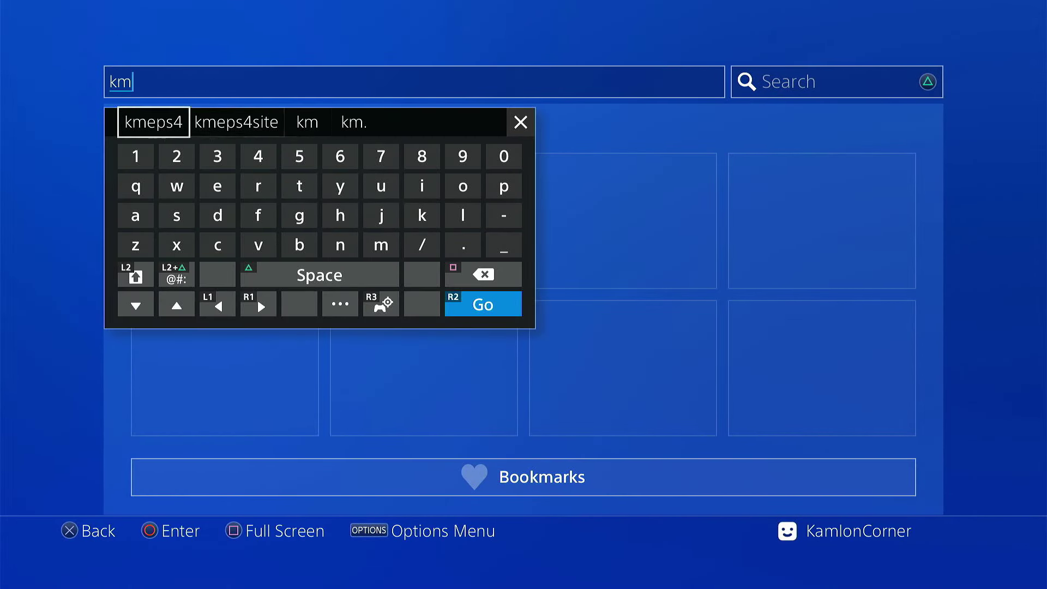
{"action": "key", "text": "Return"}
{"action": "key", "text": "Up"}
{"action": "key", "text": "Return"}
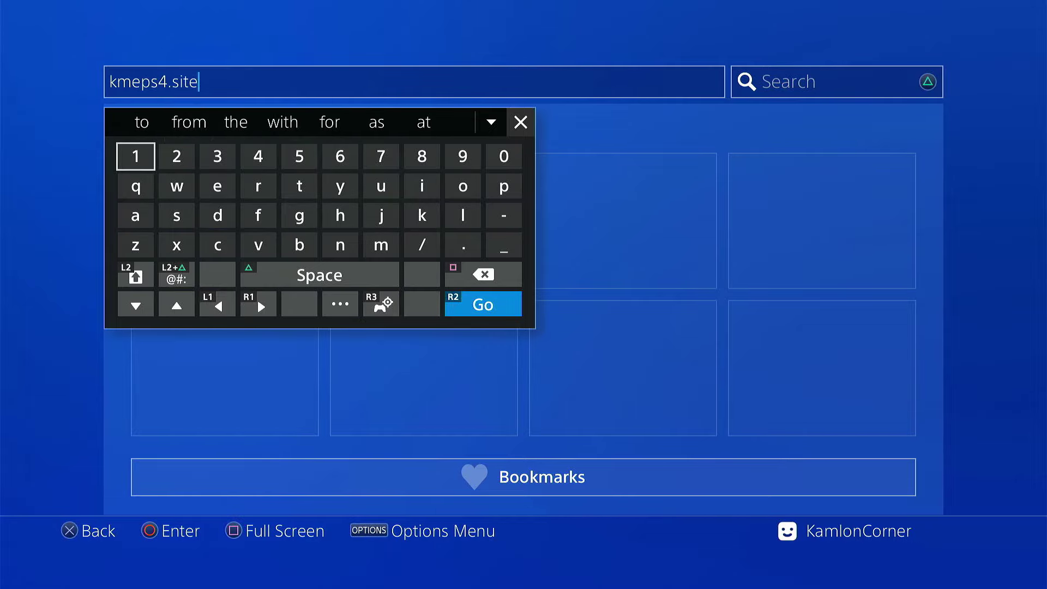
{"action": "key", "text": "Return"}
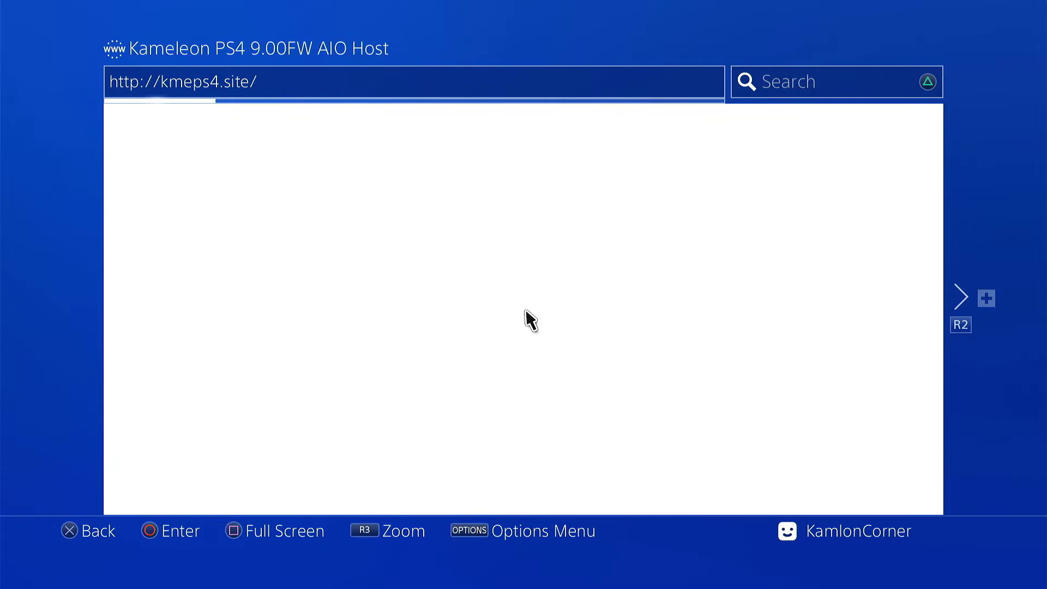
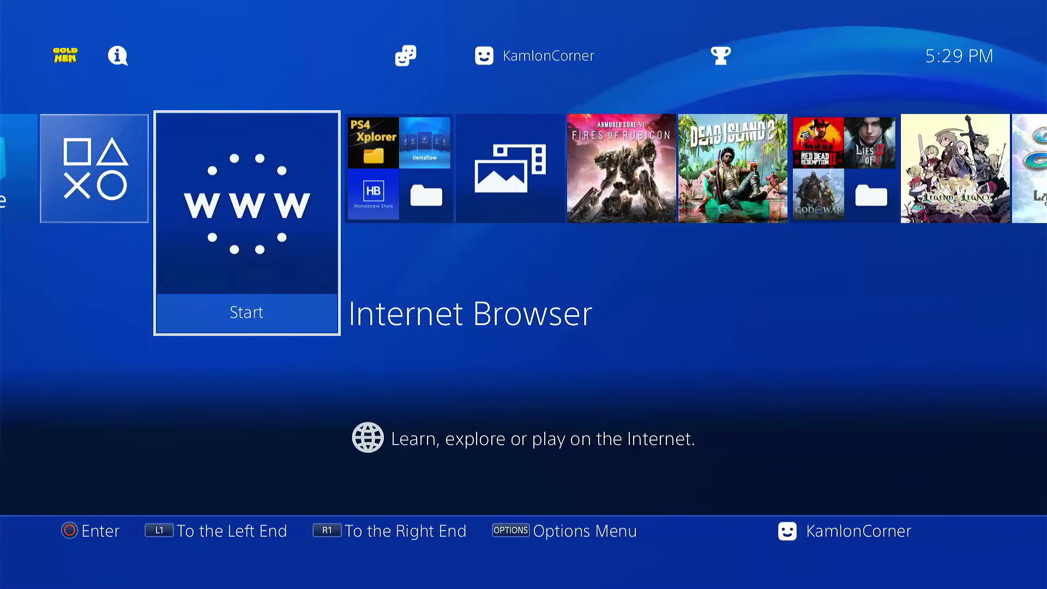
Open the Network section of the PS4 system Settings
{"action": "key", "text": "Up"}
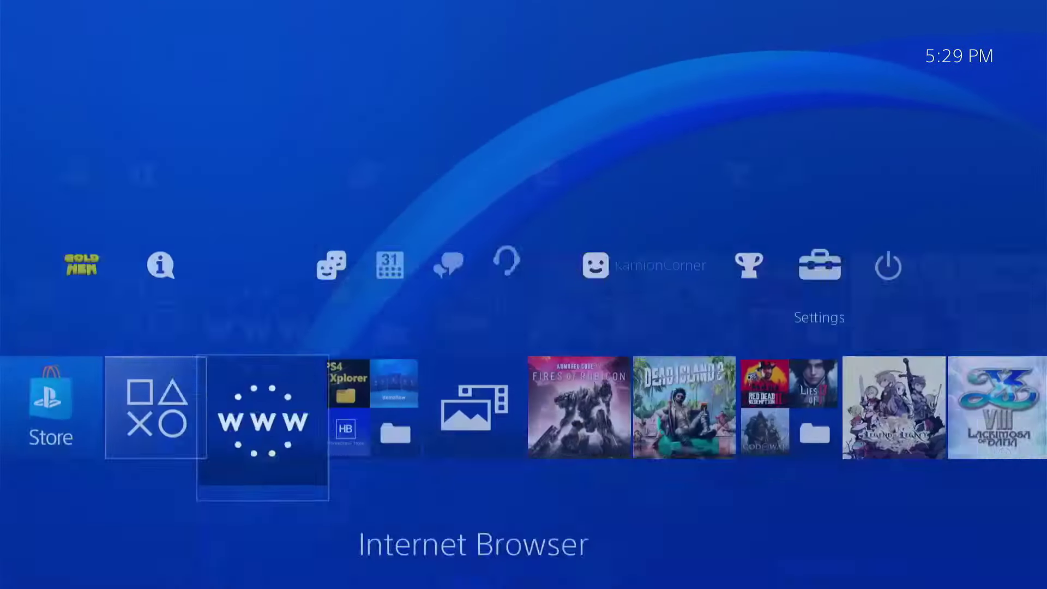
{"action": "key", "text": "Return"}
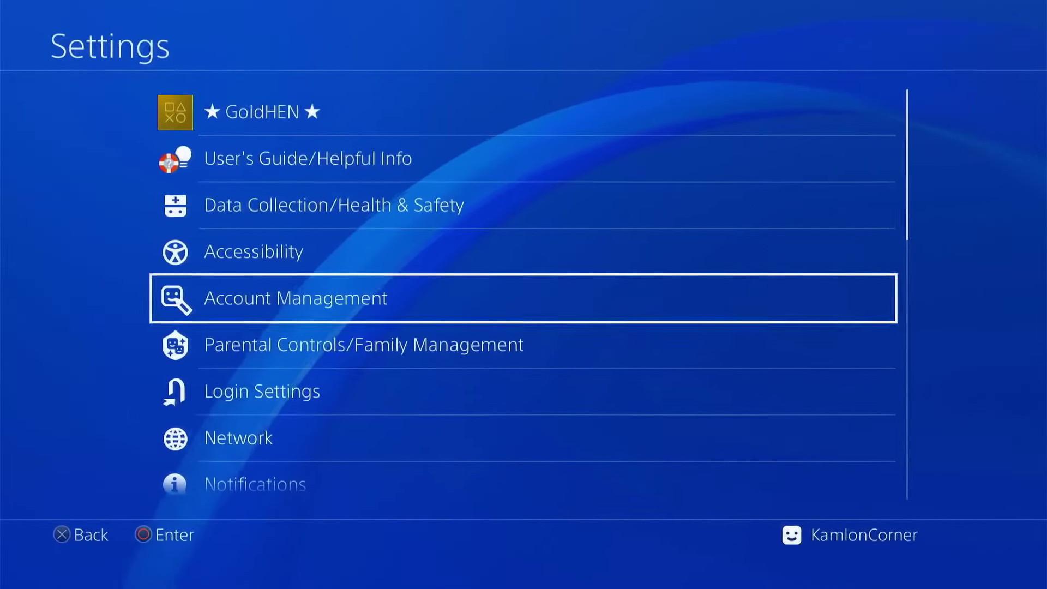
{"action": "key", "text": "Down"}
{"action": "key", "text": "Down"}
{"action": "key", "text": "Down"}
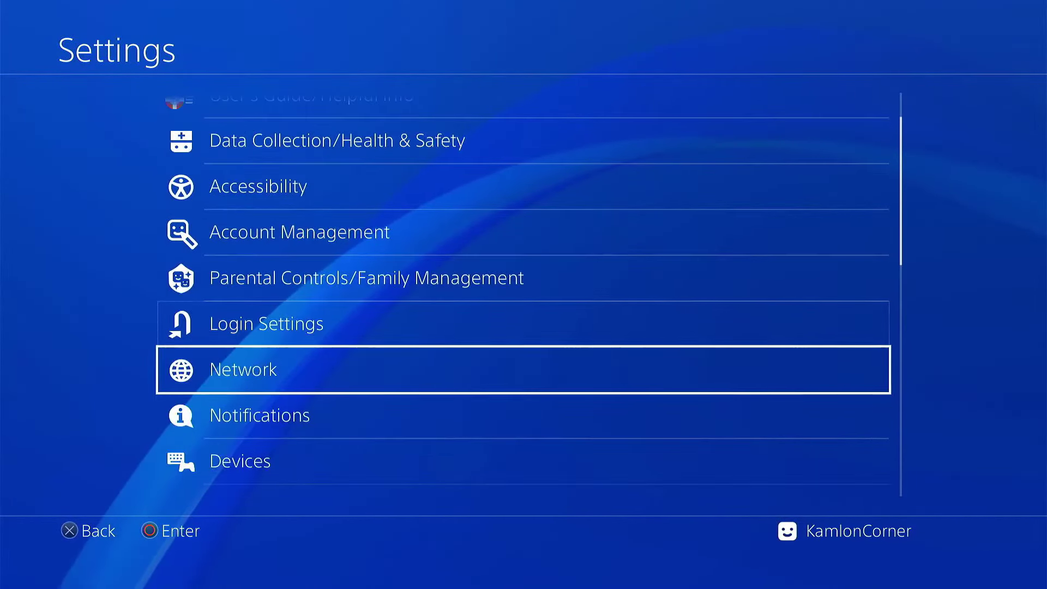
{"action": "key", "text": "Return"}
Start a custom Wi-Fi internet connection setup and select the secured network
{"action": "key", "text": "Down"}
{"action": "key", "text": "Return"}
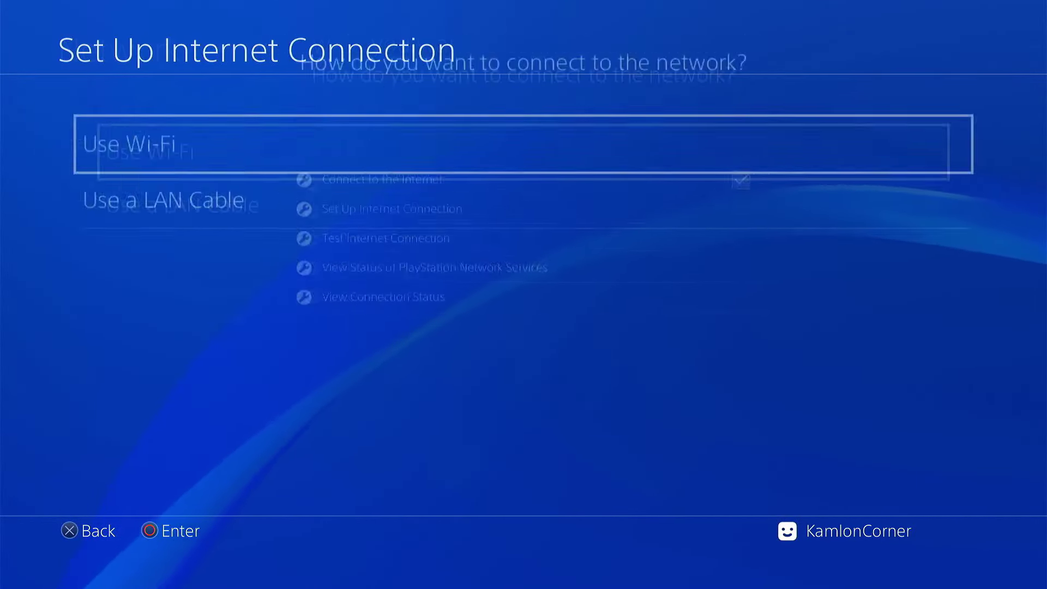
{"action": "key", "text": "Return"}
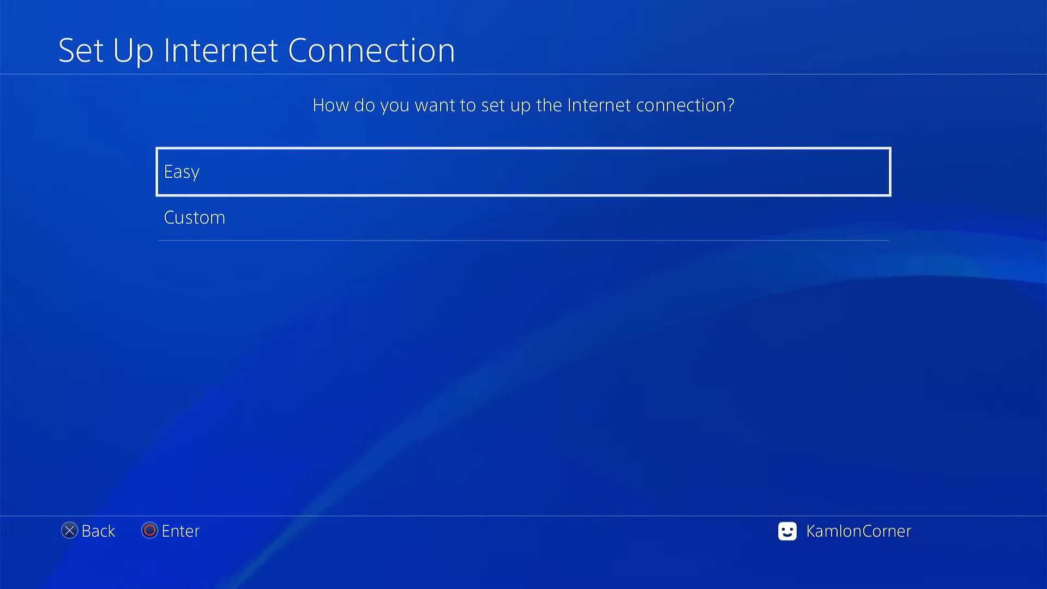
{"action": "key", "text": "Down"}
{"action": "key", "text": "Return"}
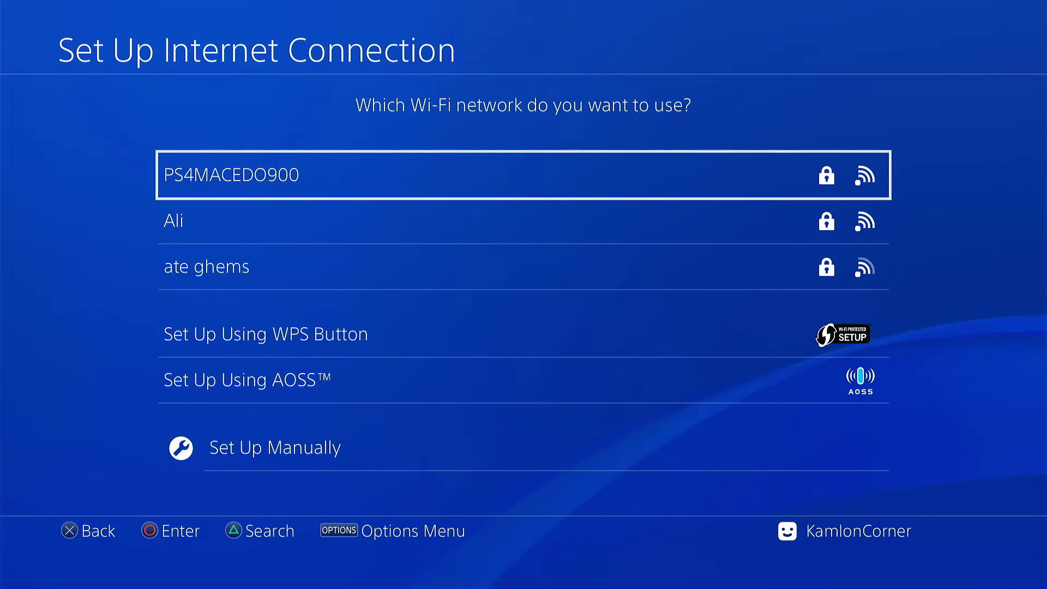
{"action": "key", "text": "Return"}
Enter the network's Wi-Fi password and use automatic IP address settings
{"action": "type", "text": "g"}
{"action": "key", "text": "BackSpace"}
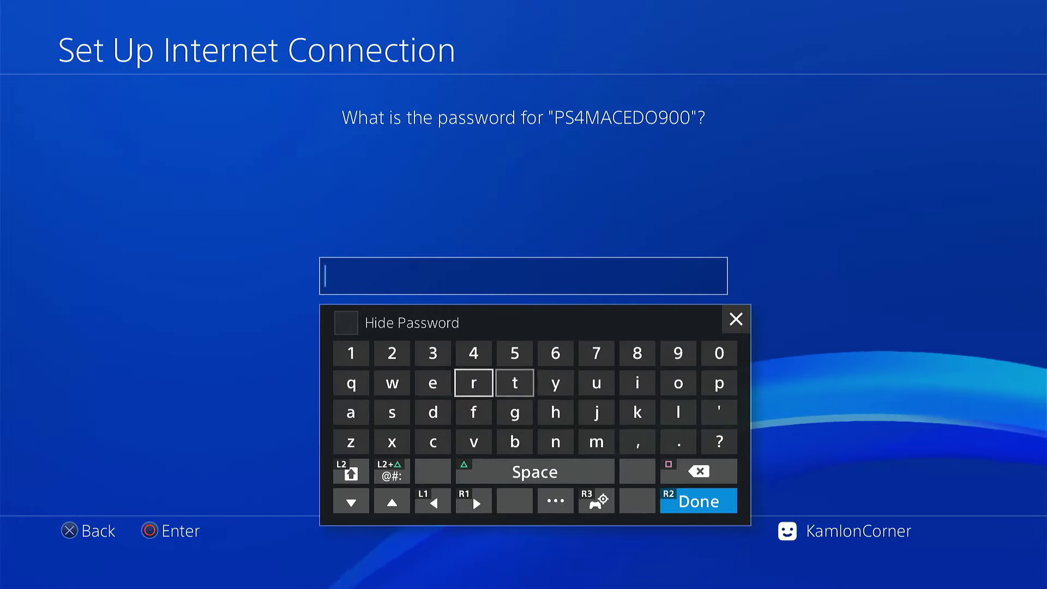
{"action": "type", "text": "12345678"}
{"action": "key", "text": "Return"}
{"action": "key", "text": "Return"}
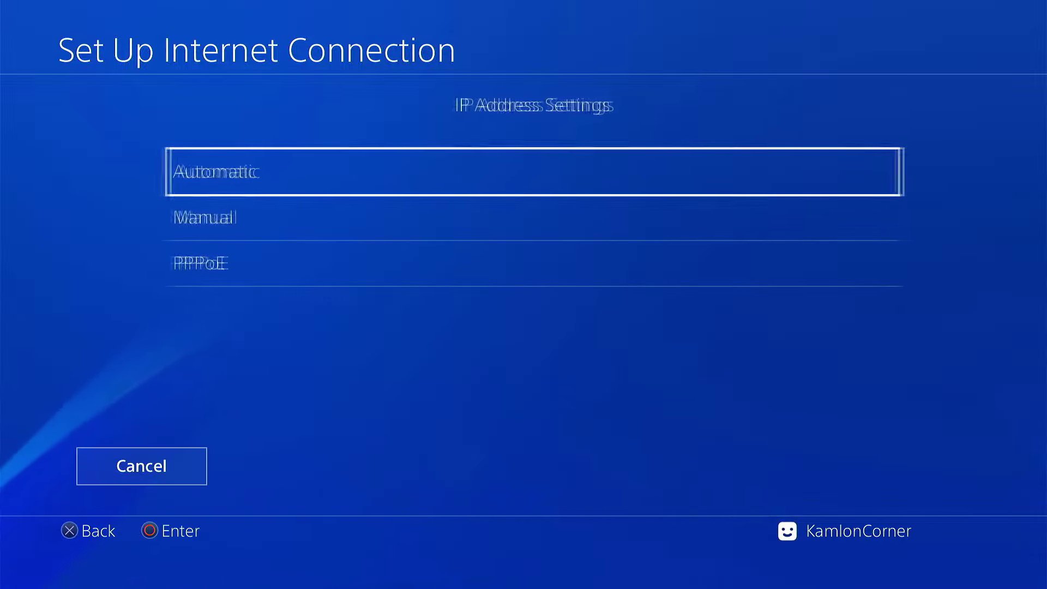
{"action": "key", "text": "Return"}
{"action": "key", "text": "Return"}
{"action": "key", "text": "Return"}
{"action": "key", "text": "Return"}
{"action": "key", "text": "Return"}
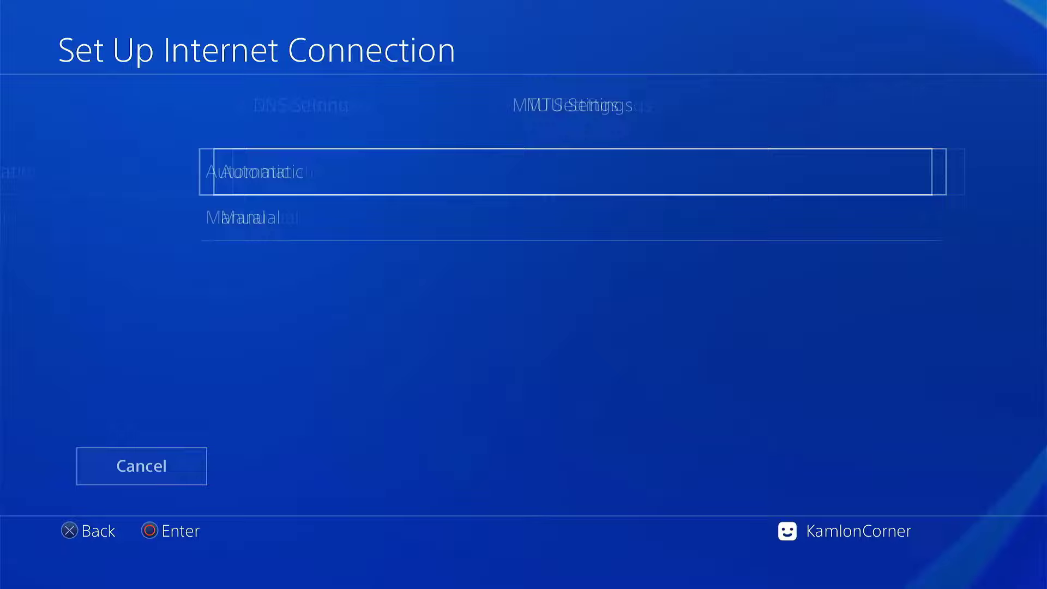
Delete all frequently used pages in the Internet Browser
{"action": "key", "text": "Escape"}
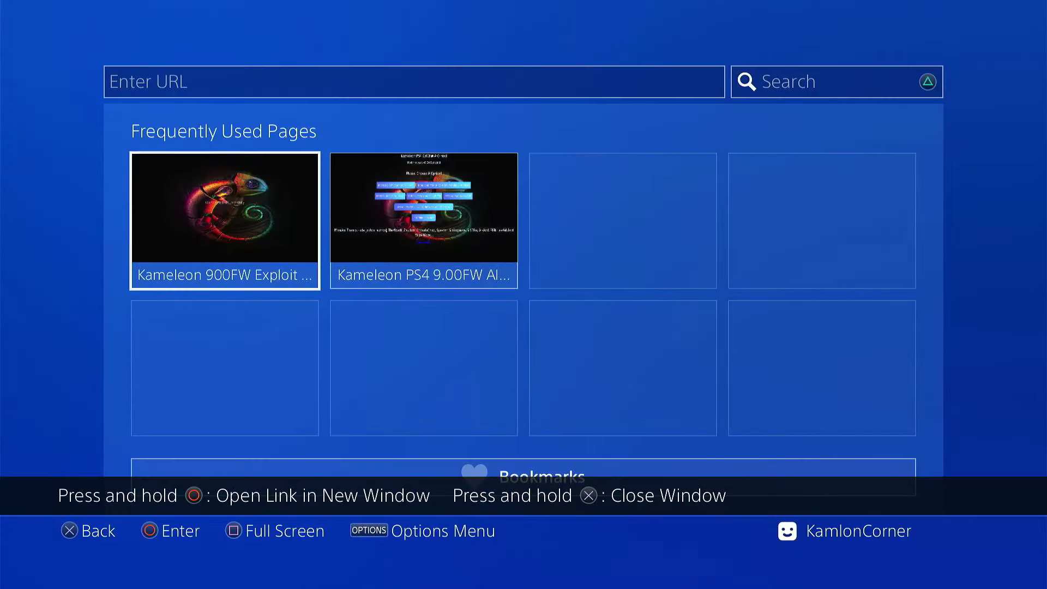
{"action": "key", "text": "Menu"}
{"action": "key", "text": "Down"}
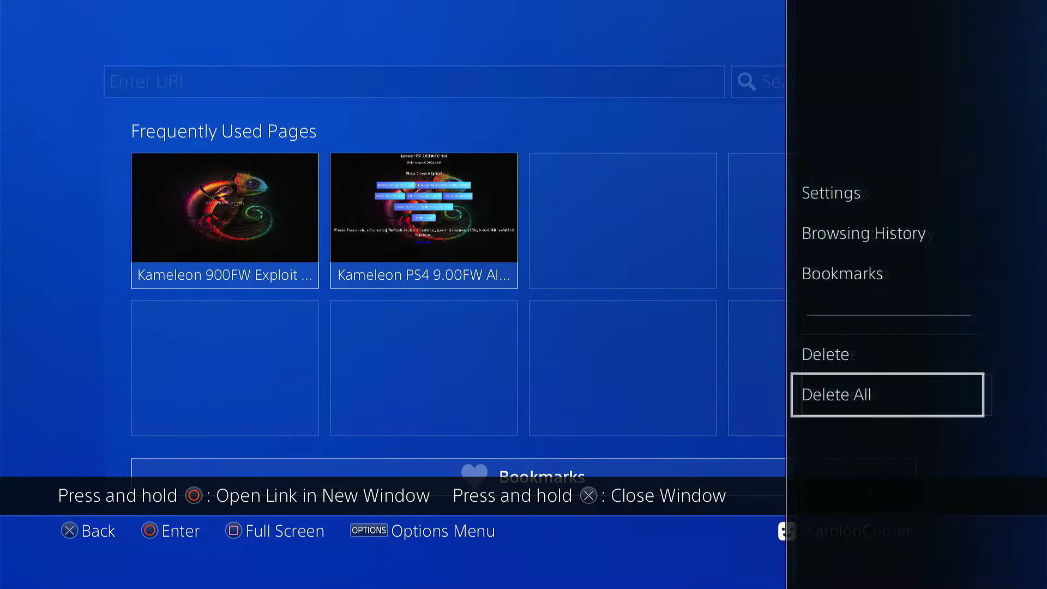